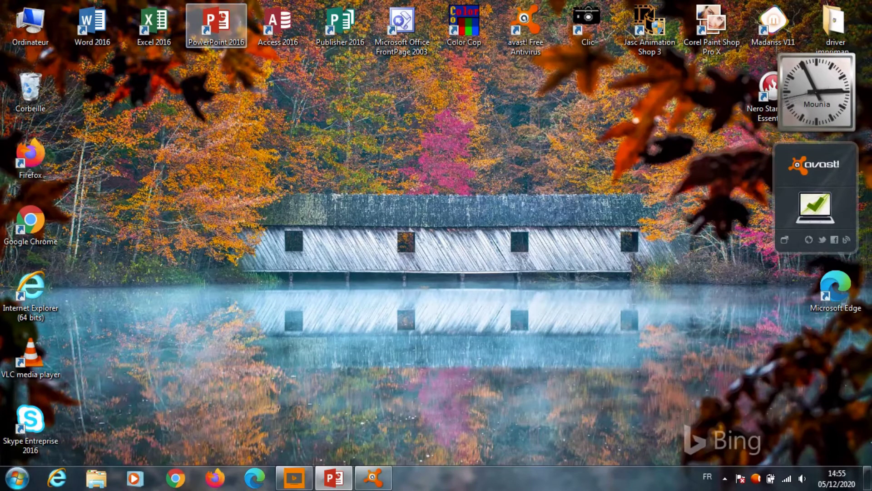
Step: Create a new presentation and switch its first slide to the blank Vide layout
{"action": "key", "text": "Return"}
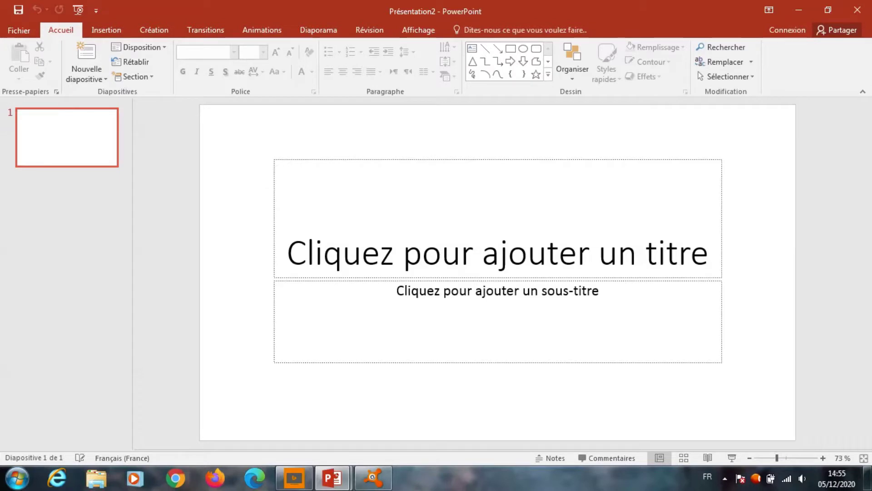
{"action": "right_click", "coordinate": [267, 137]}
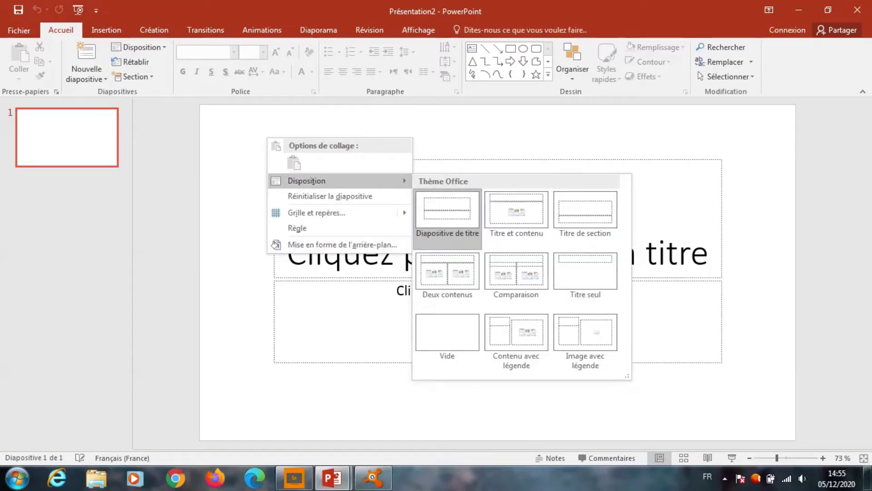
{"action": "left_click", "coordinate": [447, 332]}
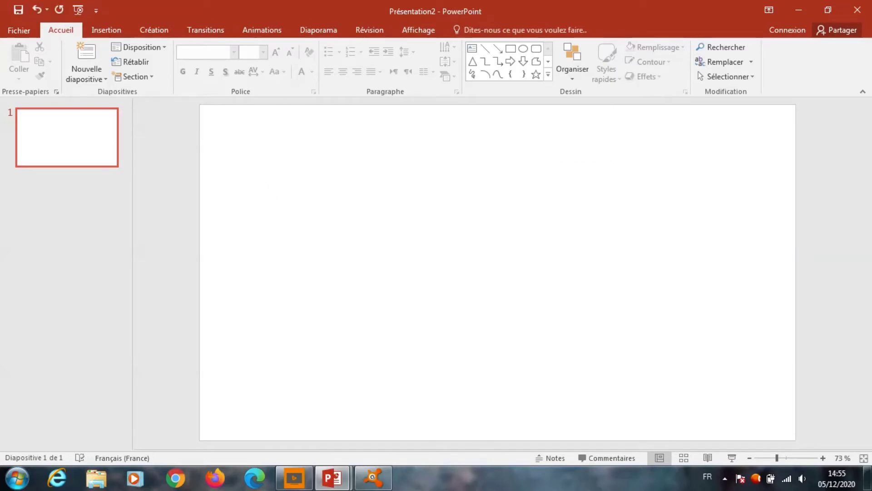
{"action": "left_click", "coordinate": [107, 30]}
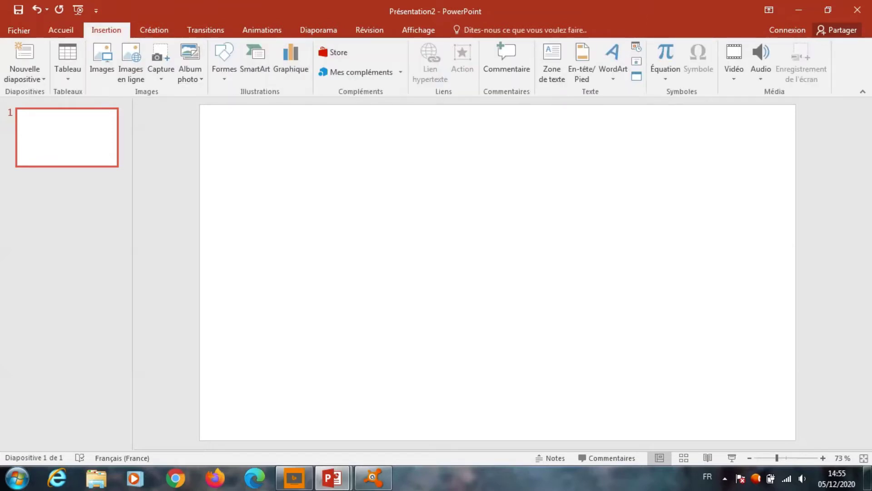
{"action": "left_click", "coordinate": [552, 61]}
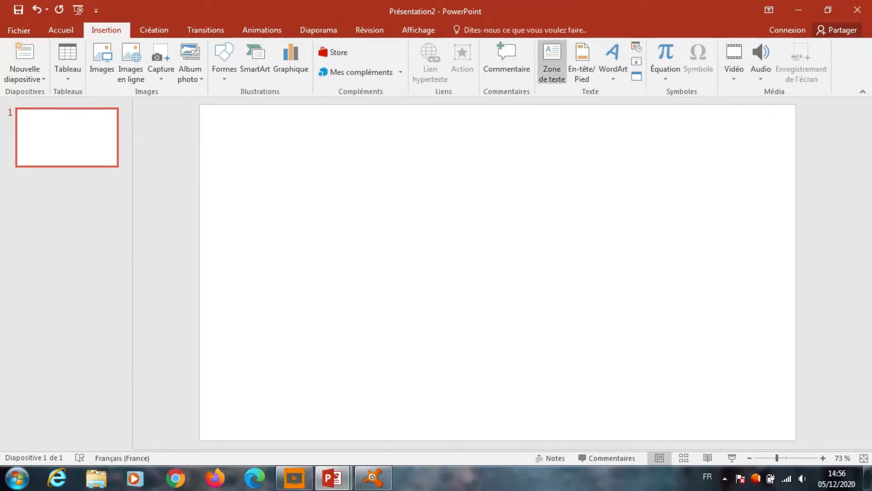
Step: Add a plain text box reading 'Bonjour' near the slide's top left
{"action": "left_click", "coordinate": [552, 61]}
{"action": "left_click", "coordinate": [262, 141]}
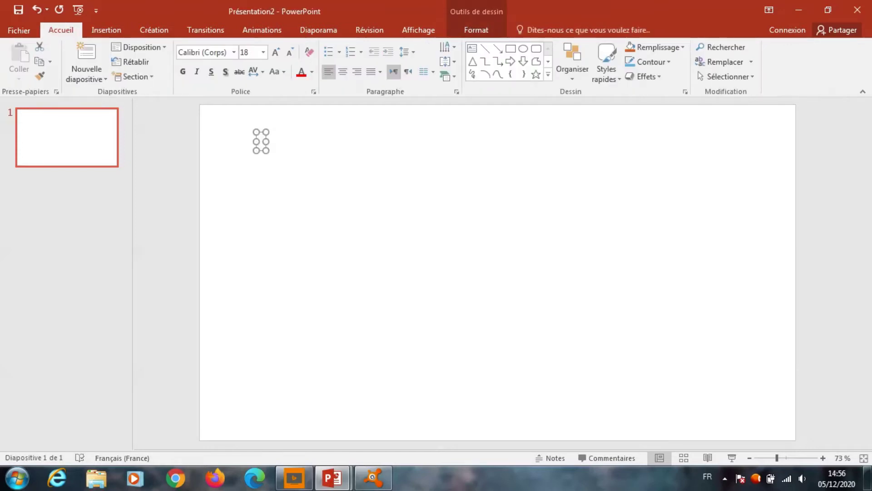
{"action": "left_click_drag", "start_coordinate": [269, 150], "coordinate": [392, 180]}
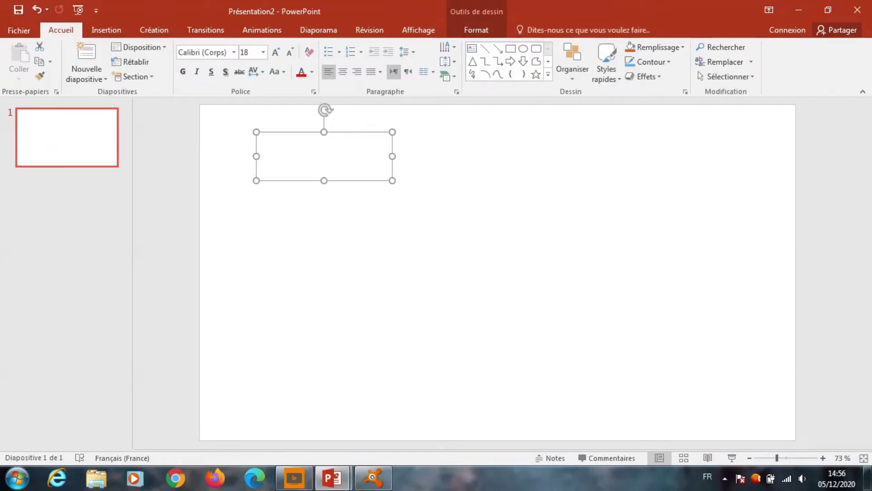
{"action": "type", "text": "B"}
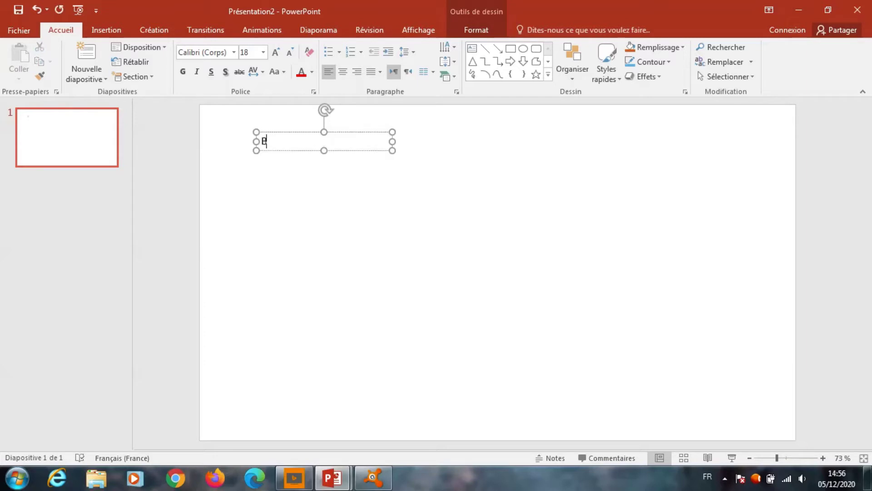
{"action": "type", "text": "onjour"}
{"action": "key", "text": "Escape"}
{"action": "key", "text": "Escape"}
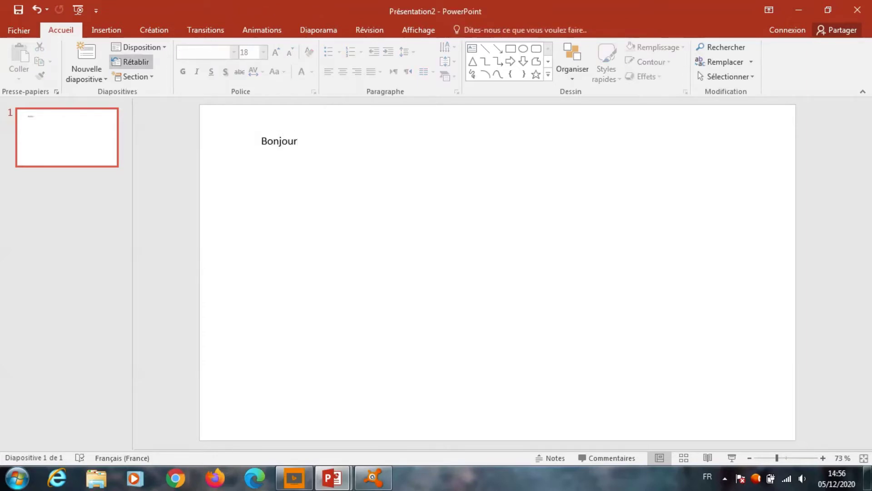
Step: Insert outlined-style WordArt reading 'Bonjour' in the slide centre
{"action": "left_click", "coordinate": [106, 30]}
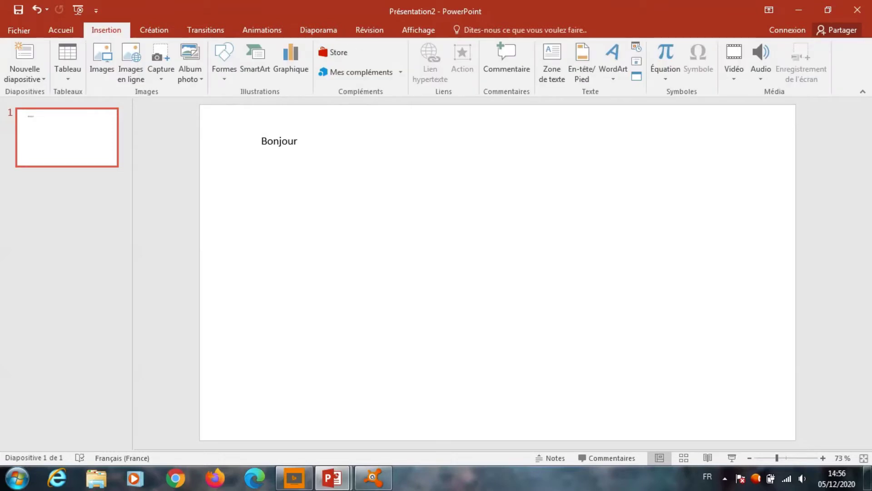
{"action": "left_click", "coordinate": [613, 64]}
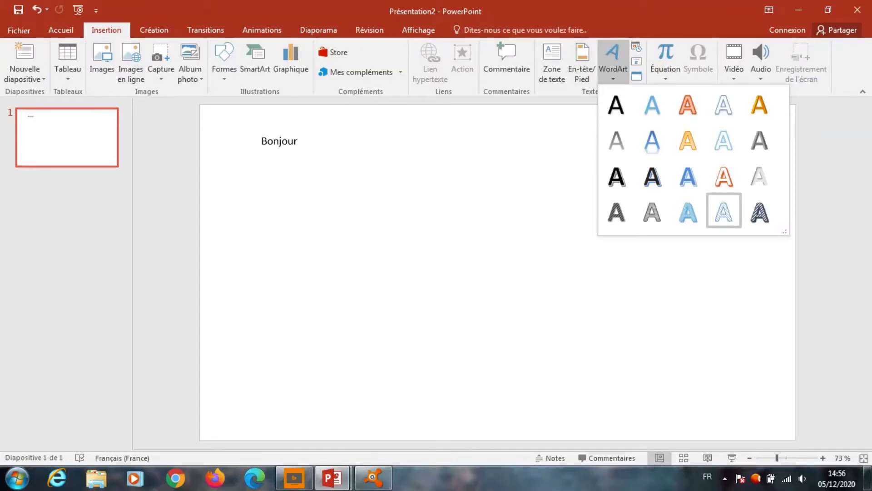
{"action": "left_click", "coordinate": [724, 210]}
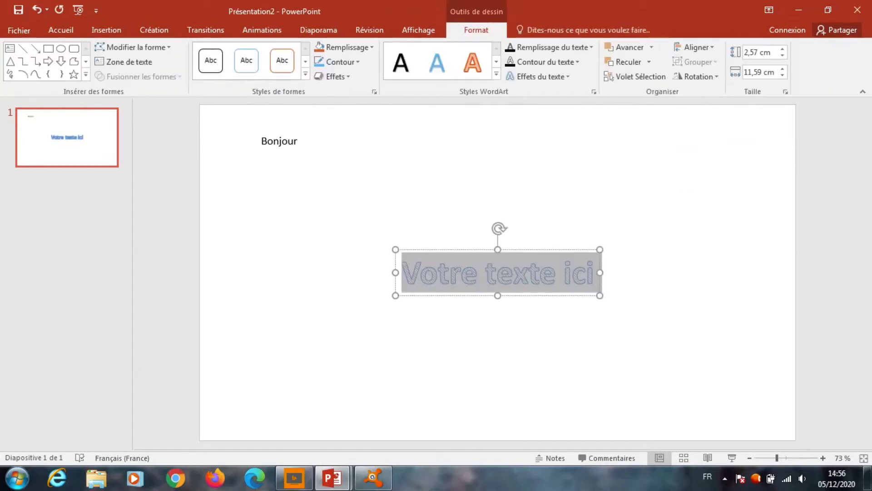
{"action": "key", "text": "BackSpace"}
{"action": "type", "text": "Bonjur"}
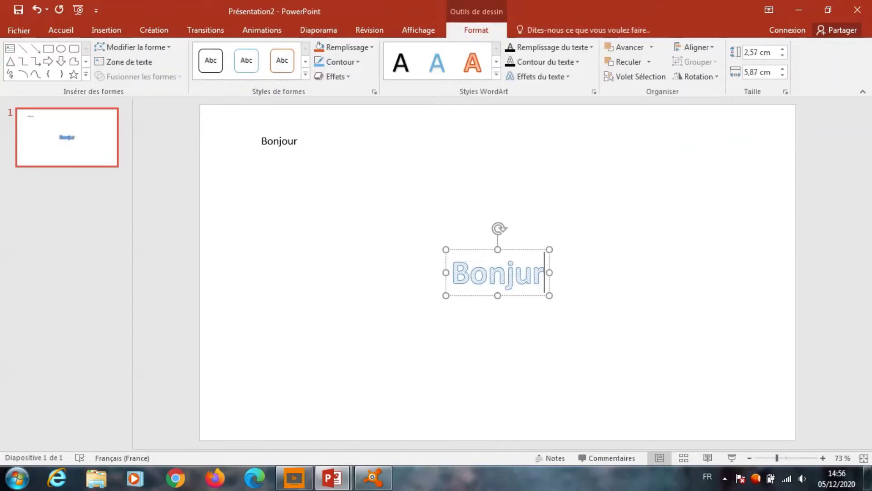
{"action": "key", "text": "BackSpace"}
{"action": "key", "text": "BackSpace"}
{"action": "type", "text": "our"}
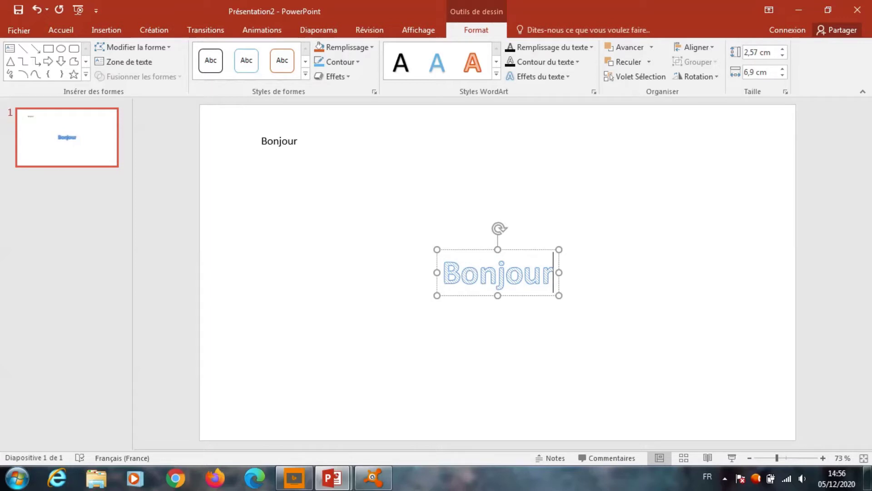
{"action": "key", "text": "Escape"}
{"action": "key", "text": "Escape"}
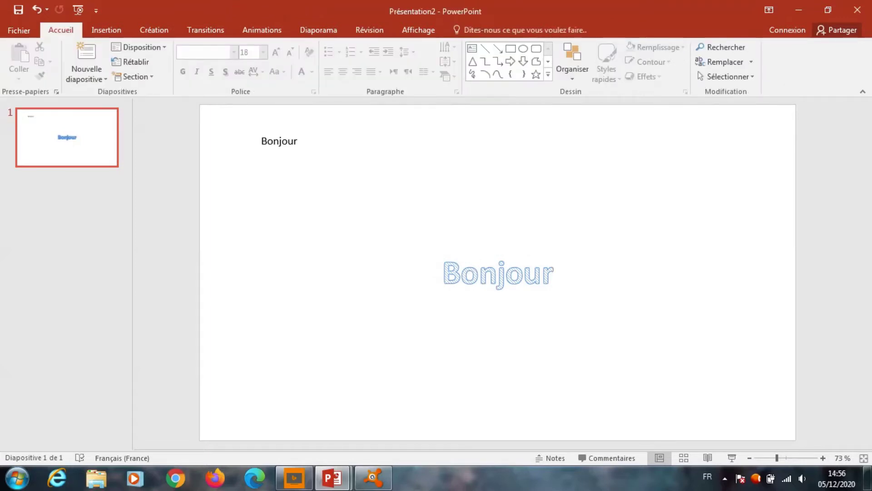
Step: Fill the slide background with a light-blue linear gradient at a 90° angle
{"action": "right_click", "coordinate": [389, 169]}
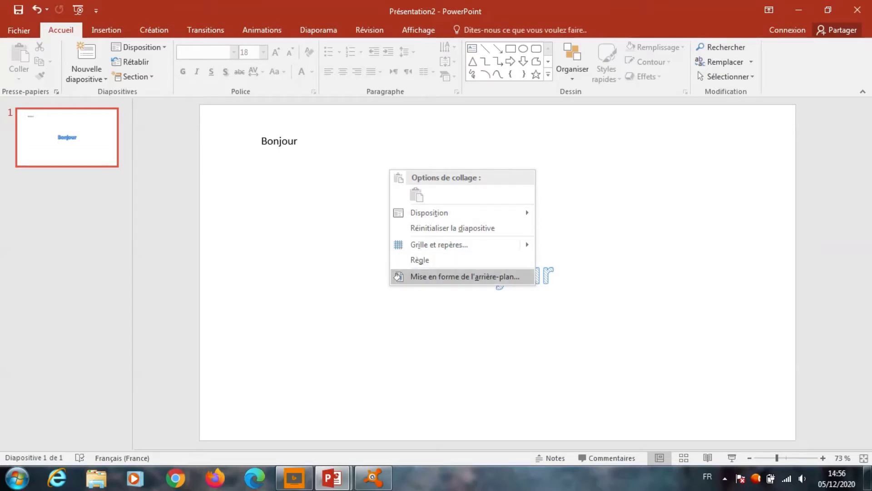
{"action": "key", "text": "Escape"}
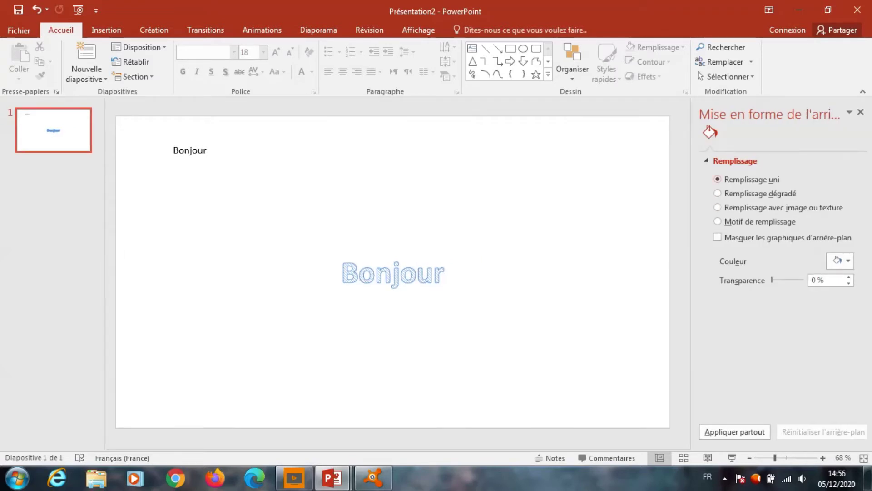
{"action": "left_click", "coordinate": [838, 261]}
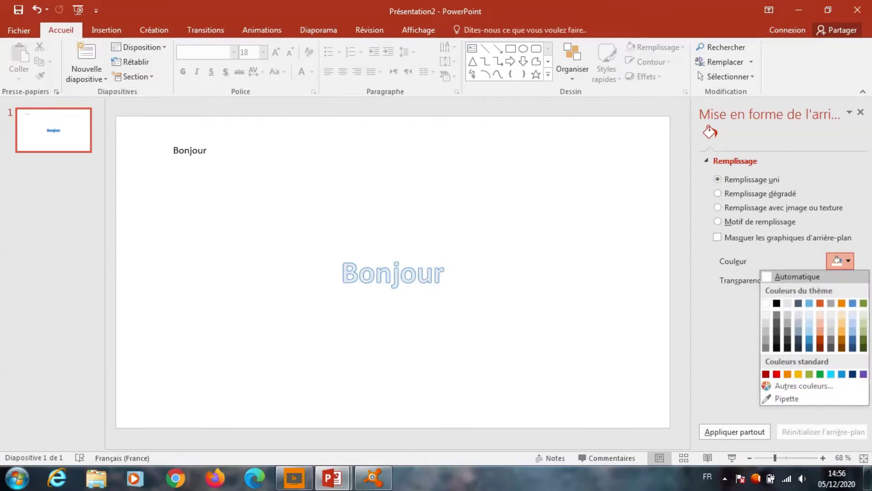
{"action": "key", "text": "Escape"}
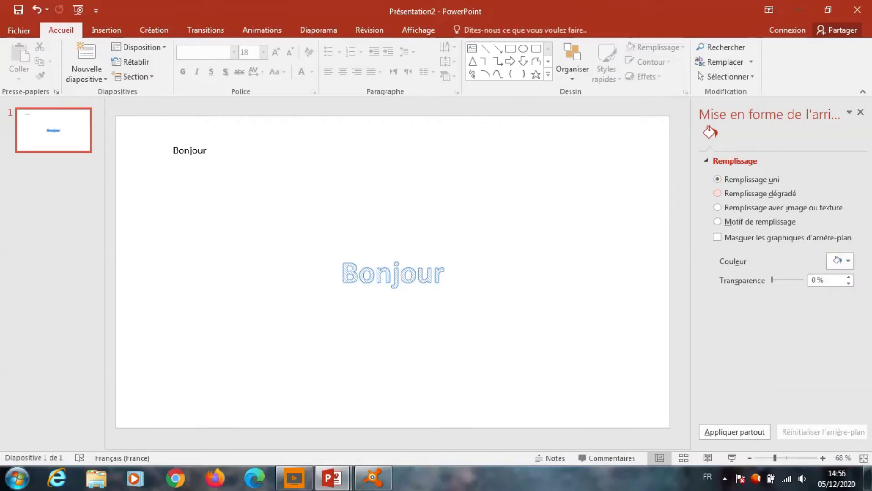
{"action": "left_click", "coordinate": [717, 193]}
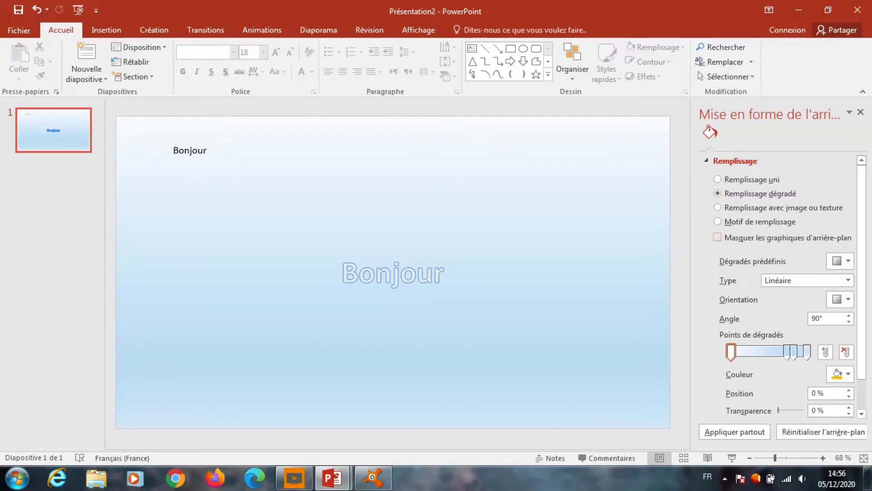
{"action": "left_click", "coordinate": [841, 261]}
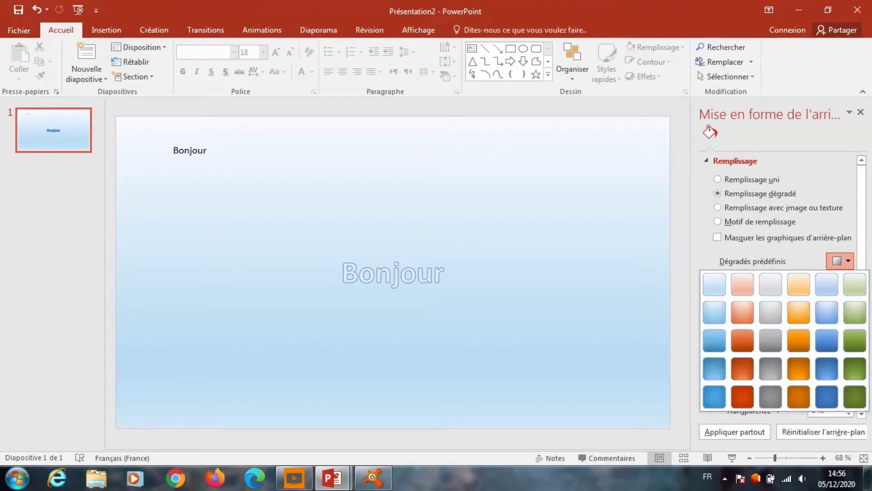
{"action": "left_click", "coordinate": [841, 261]}
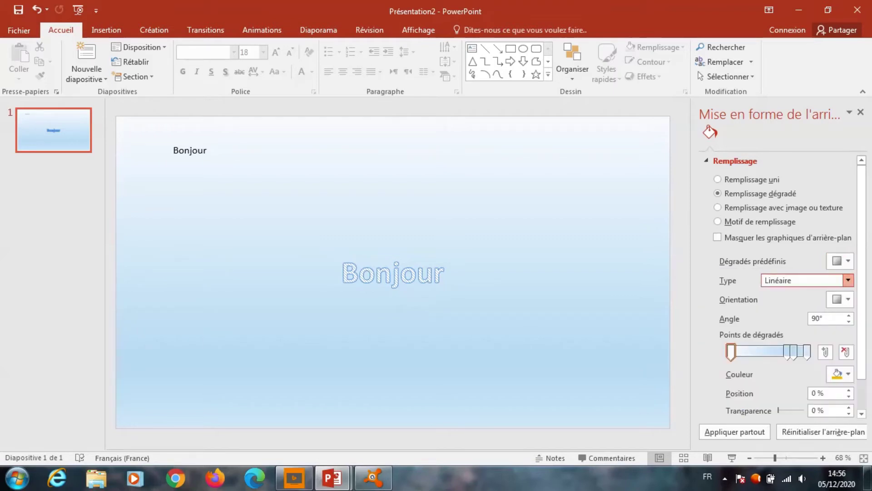
{"action": "left_click", "coordinate": [848, 280]}
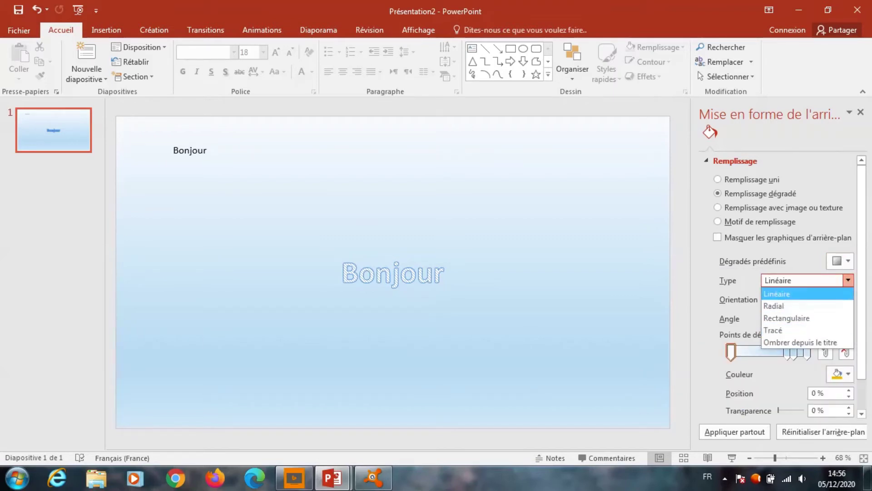
{"action": "key", "text": "Return"}
{"action": "left_click", "coordinate": [841, 299]}
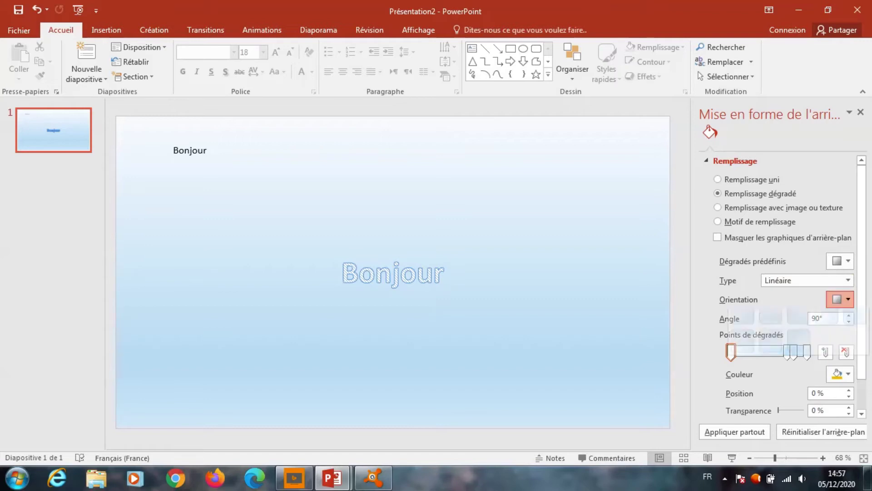
{"action": "left_click", "coordinate": [841, 299]}
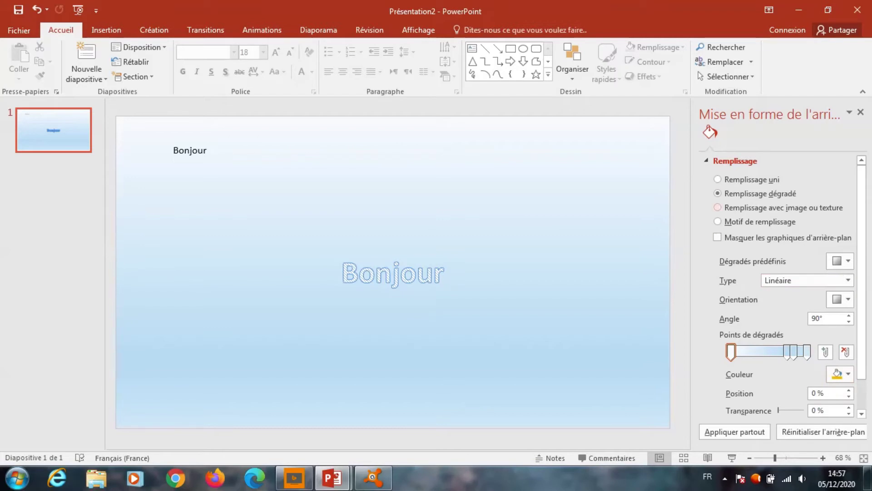
Step: Give slide 1's background the pink texture from the Texture gallery
{"action": "left_click", "coordinate": [717, 207]}
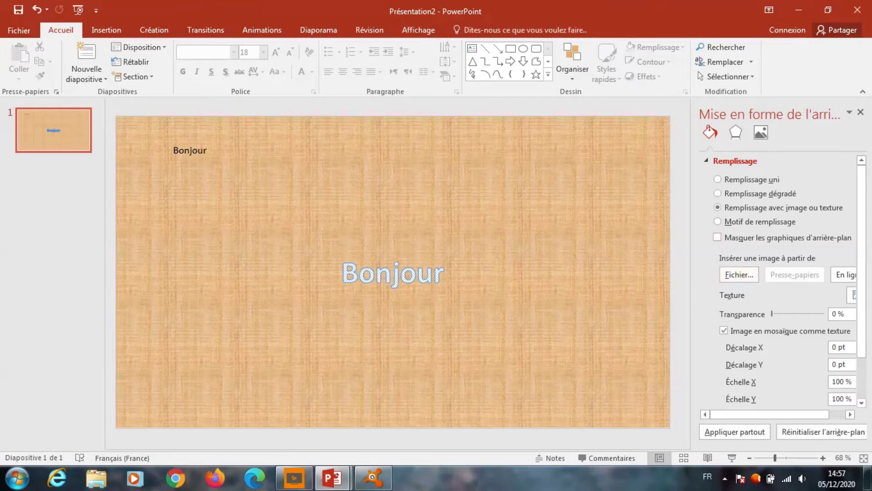
{"action": "left_click", "coordinate": [851, 294]}
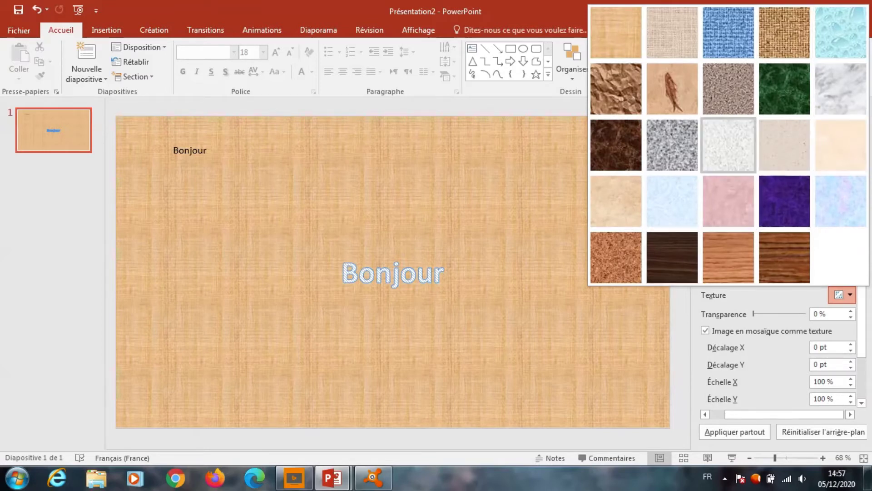
{"action": "left_click", "coordinate": [728, 201]}
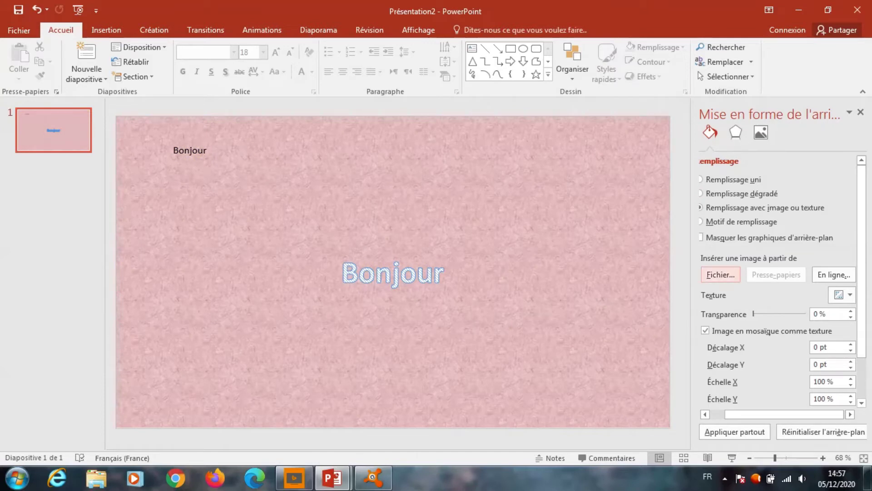
{"action": "left_click", "coordinate": [720, 275]}
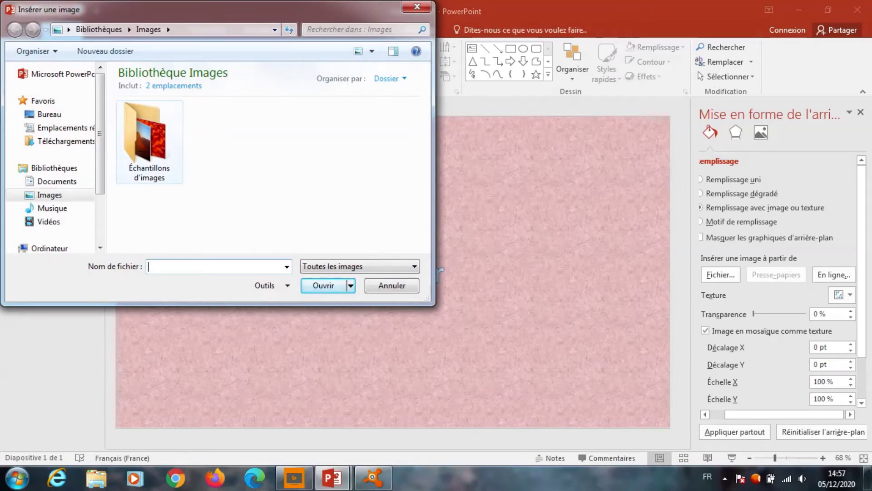
Step: Use the Méduses jellyfish photo from Échantillons d'images as slide 1's background
{"action": "key", "text": "Return"}
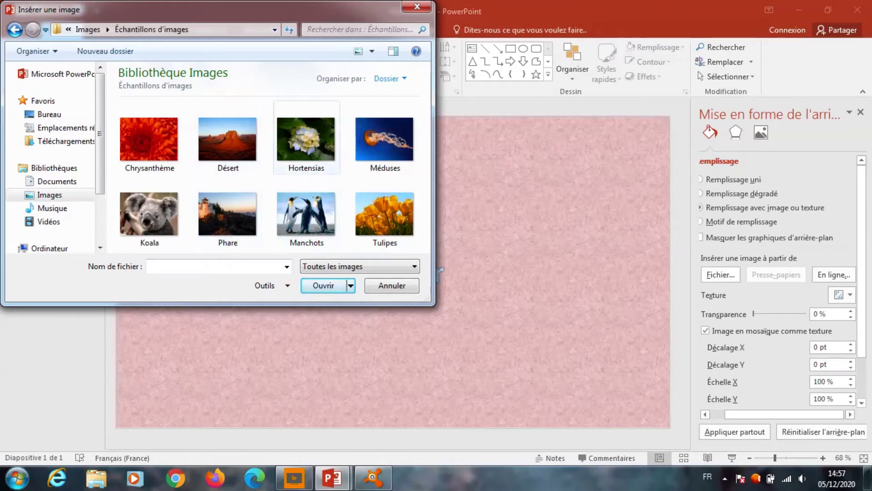
{"action": "double_click", "coordinate": [385, 139]}
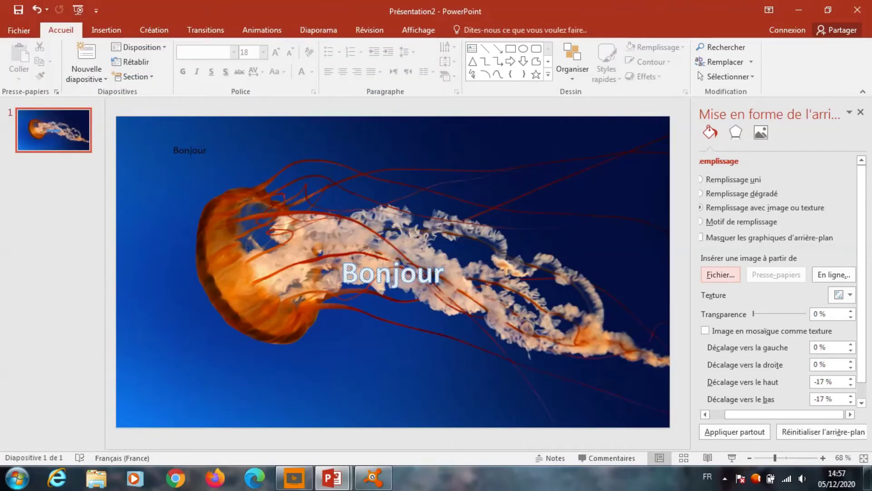
{"action": "left_click", "coordinate": [375, 272]}
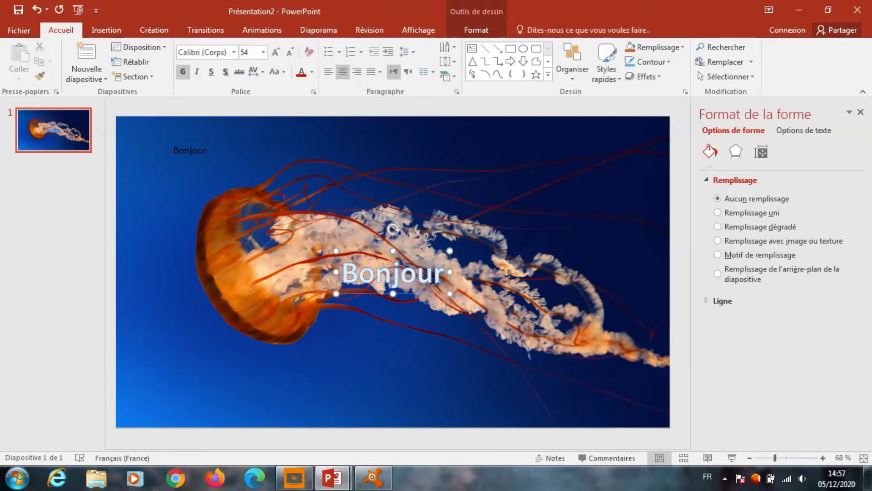
Step: Move the large Bonjour to the upper right and the small Bonjour onto the jellyfish
{"action": "left_click_drag", "start_coordinate": [337, 282], "coordinate": [508, 173]}
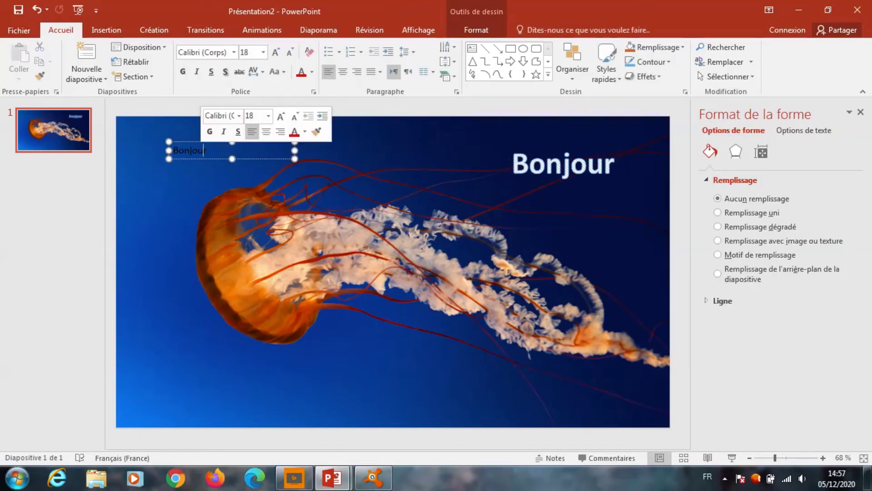
{"action": "mouse_move", "coordinate": [190, 150]}
{"action": "left_mouse_down"}
{"action": "mouse_move", "coordinate": [221, 277]}
{"action": "mouse_move", "coordinate": [230, 272]}
{"action": "left_mouse_up"}
{"action": "left_click", "coordinate": [273, 245]}
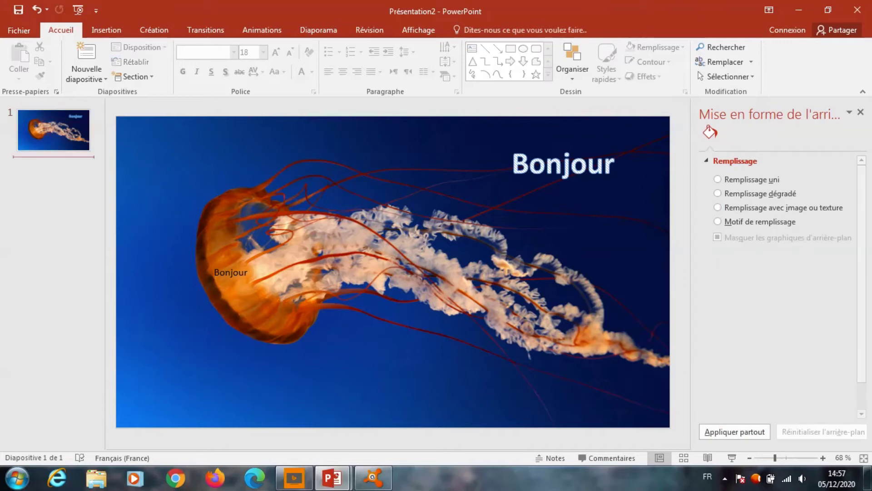
Step: Add a new blank (Vide) second slide after slide 1
{"action": "left_click", "coordinate": [53, 190]}
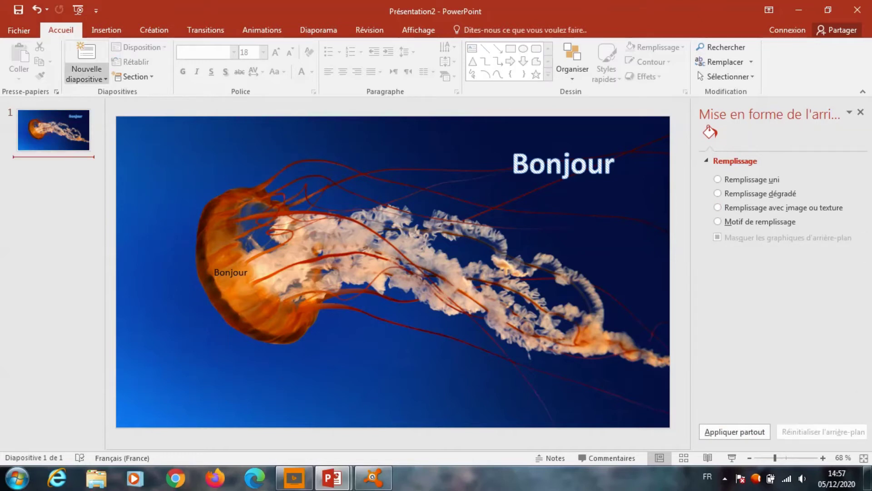
{"action": "left_click", "coordinate": [87, 75]}
{"action": "left_click", "coordinate": [100, 246]}
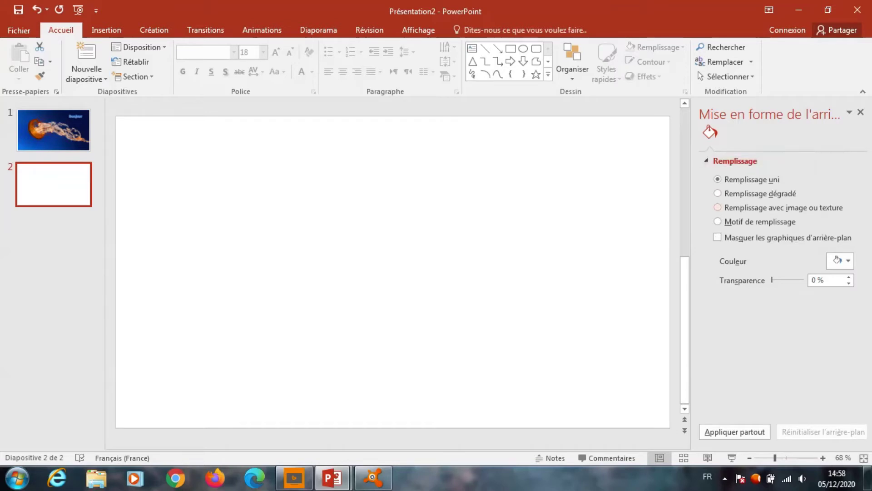
Step: Give slide 2 a Papier journal texture background and close the background pane
{"action": "left_click", "coordinate": [717, 207]}
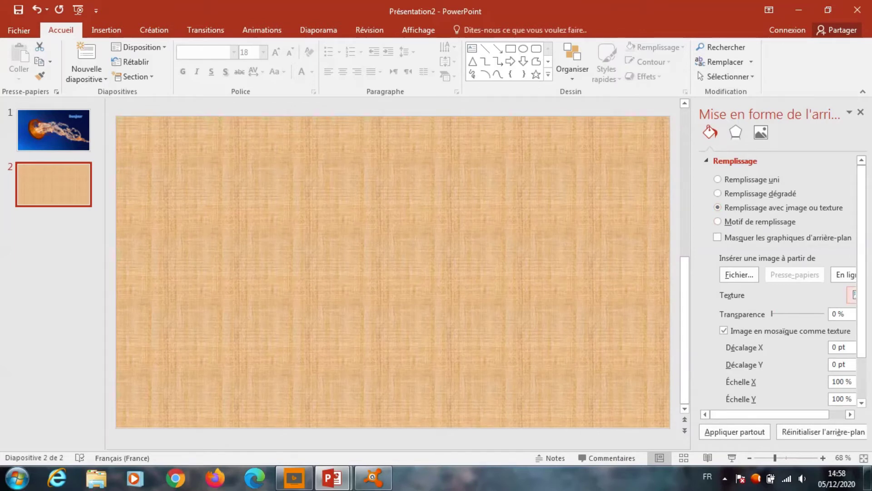
{"action": "left_click", "coordinate": [852, 294]}
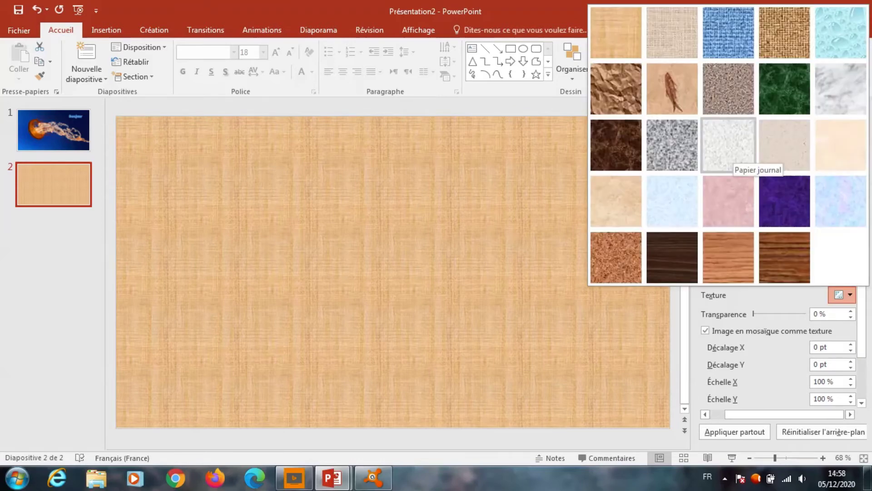
{"action": "left_click", "coordinate": [728, 145]}
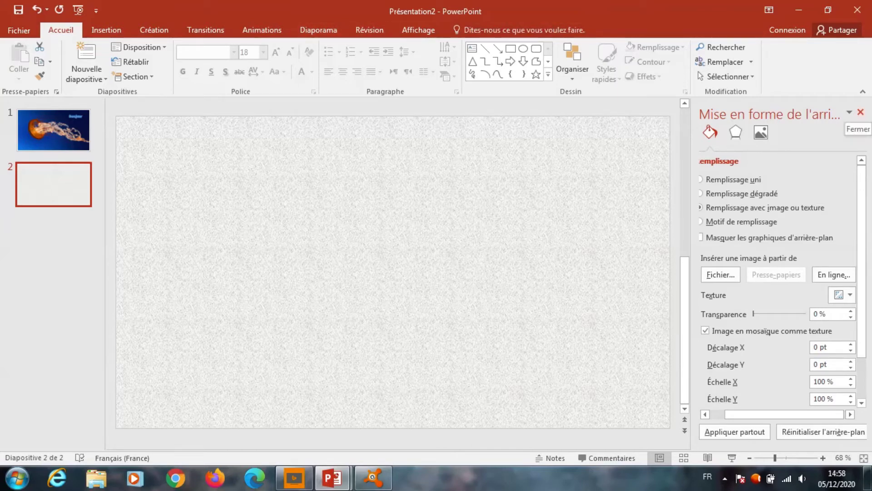
{"action": "left_click", "coordinate": [860, 112]}
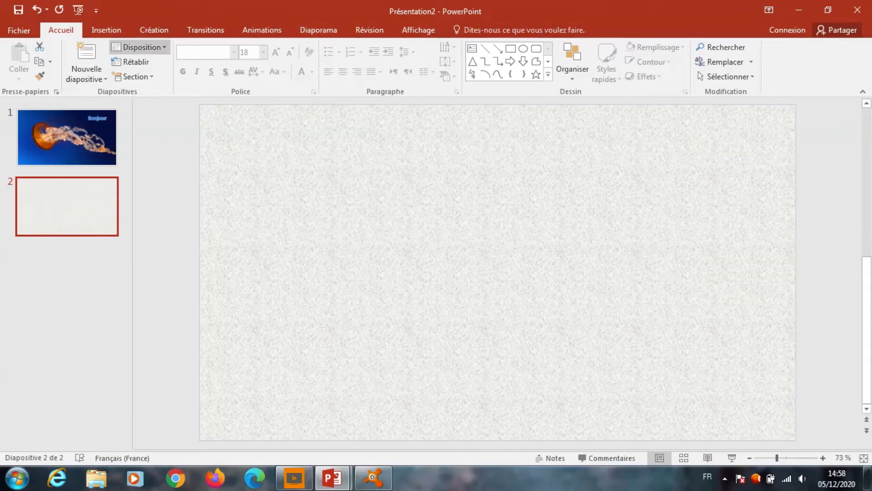
Step: Insert plain black WordArt reading 'Ecrire le texte que tu veux' at the top of slide 2
{"action": "left_click", "coordinate": [107, 30]}
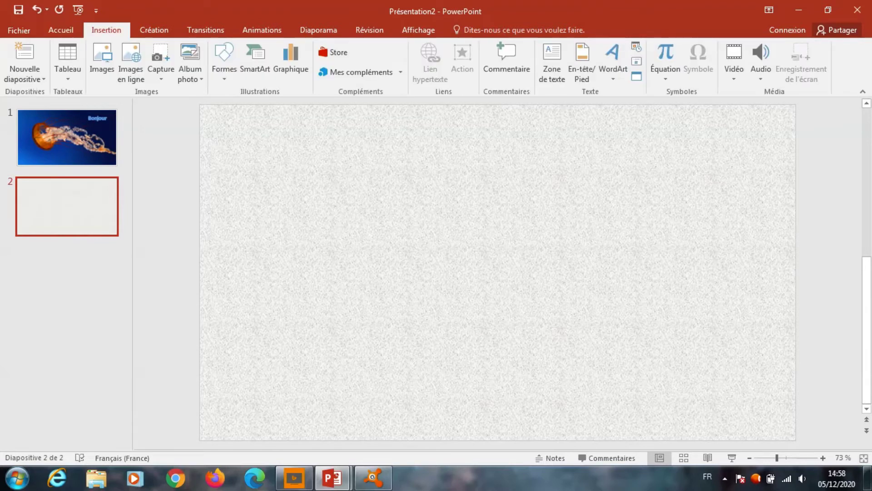
{"action": "left_click", "coordinate": [612, 62]}
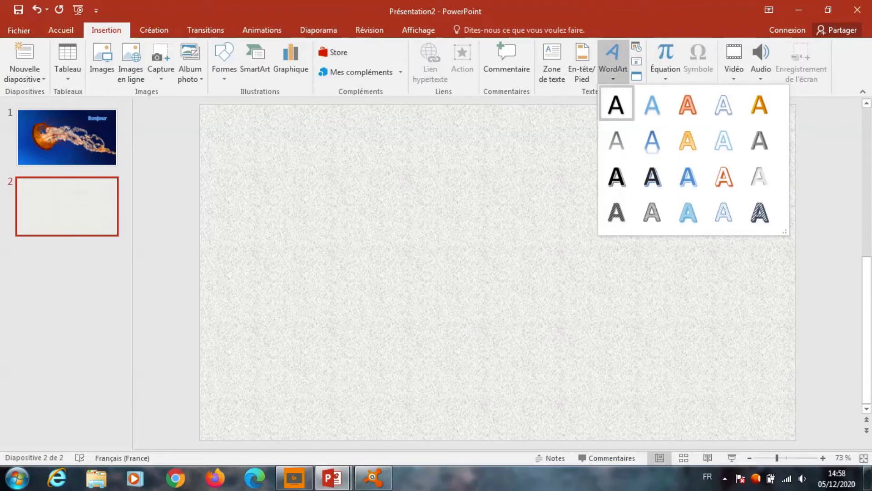
{"action": "left_click", "coordinate": [616, 104]}
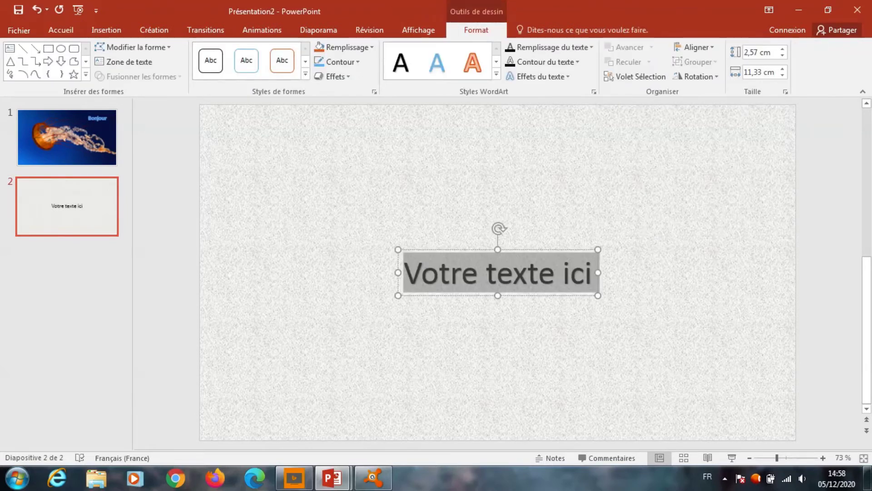
{"action": "type", "text": "Ecrire "}
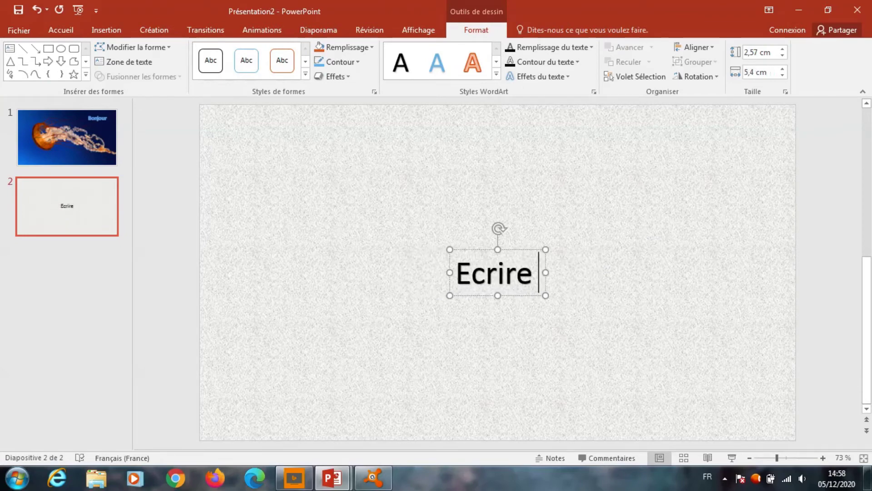
{"action": "type", "text": "le texte"}
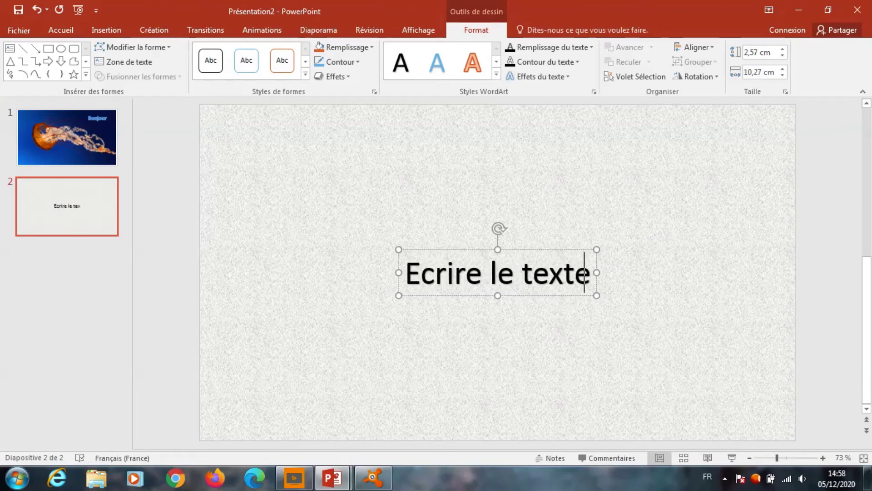
{"action": "type", "text": " que tu veu"}
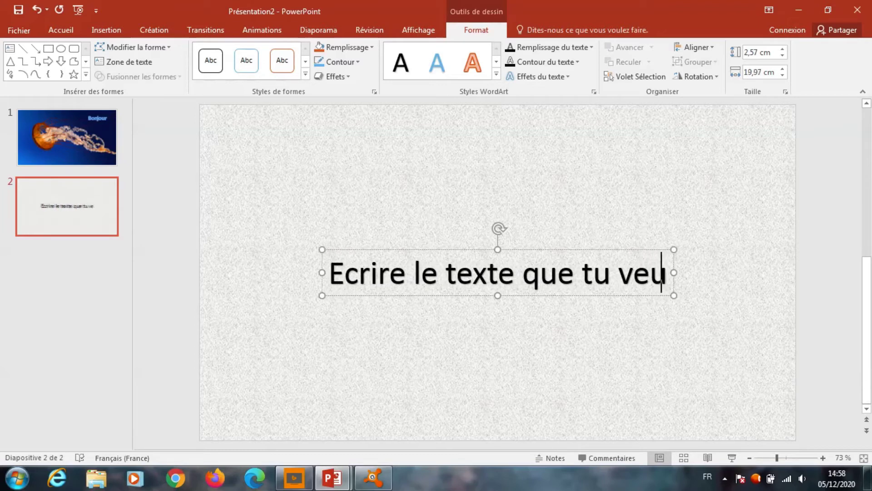
{"action": "type", "text": "x"}
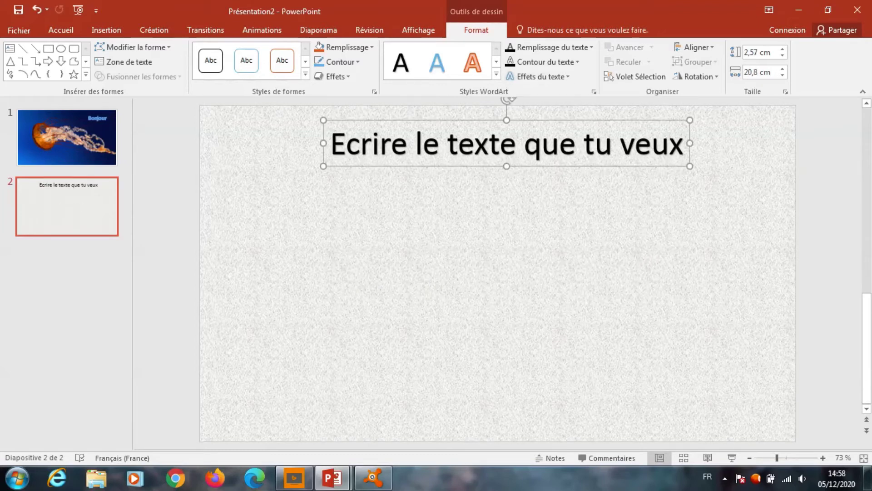
{"action": "key", "text": "Escape"}
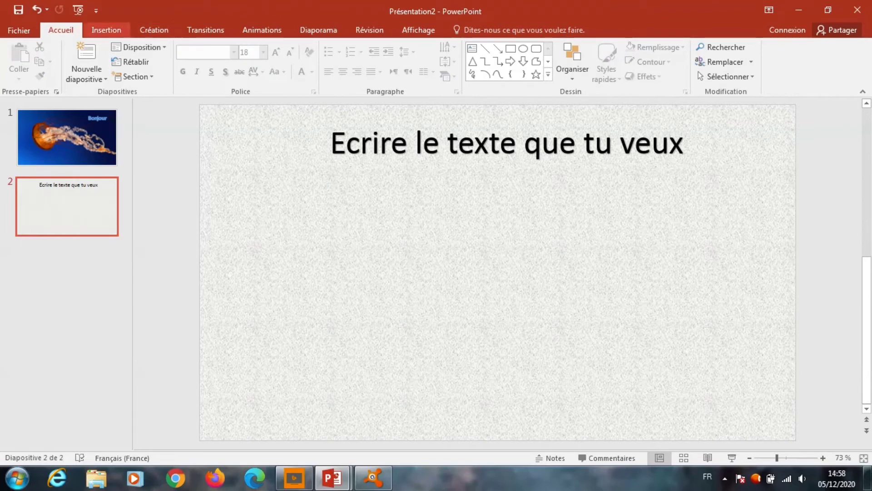
Step: Insert the Koala sample photo onto slide 2, left below the WordArt
{"action": "left_click", "coordinate": [107, 30]}
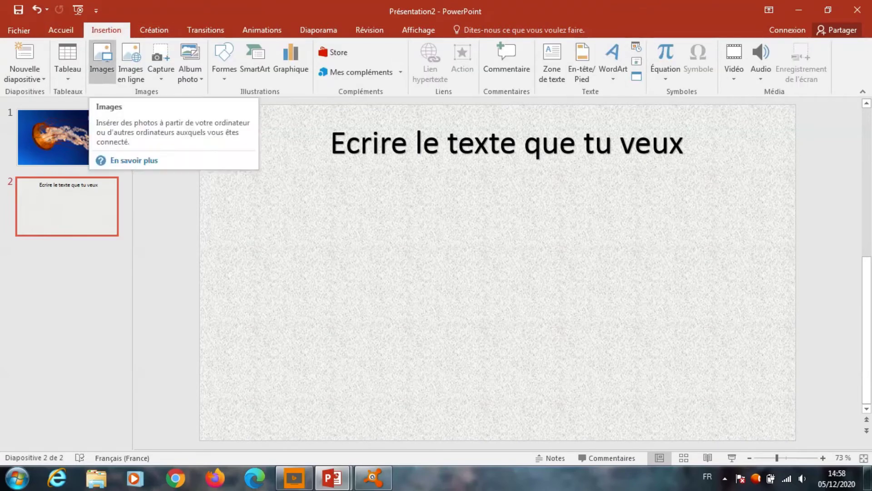
{"action": "left_click", "coordinate": [102, 59]}
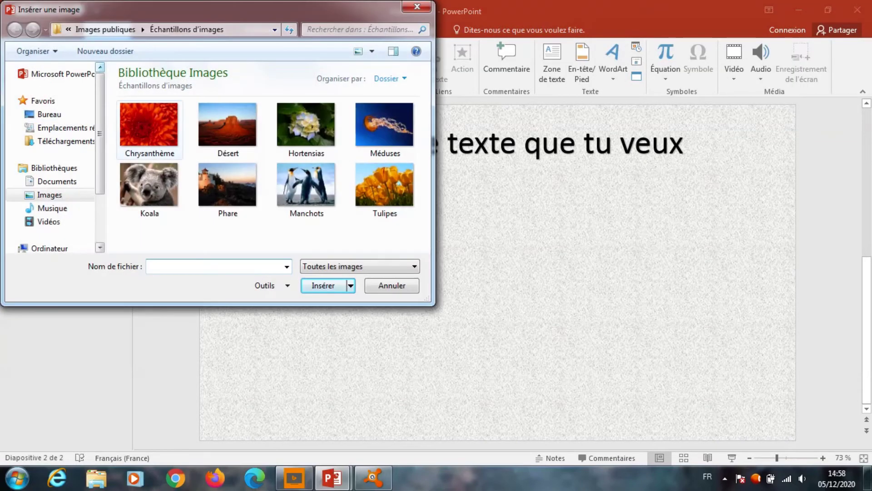
{"action": "double_click", "coordinate": [149, 183]}
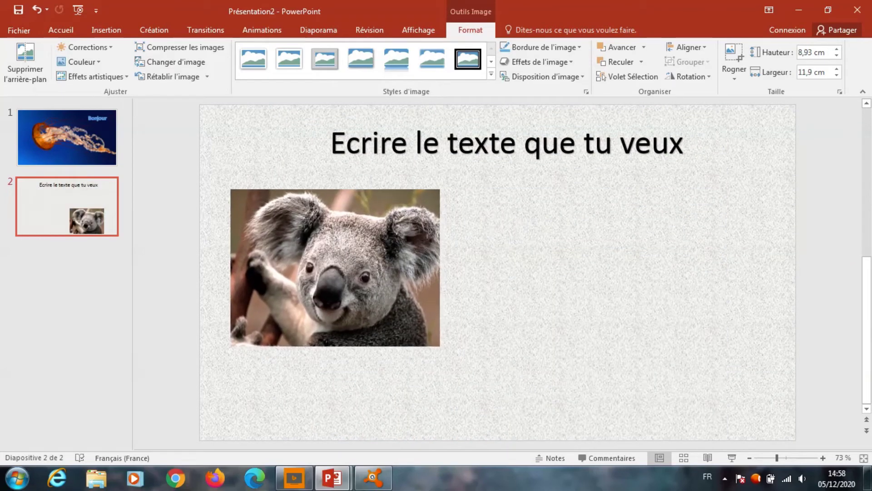
{"action": "key", "text": "Escape"}
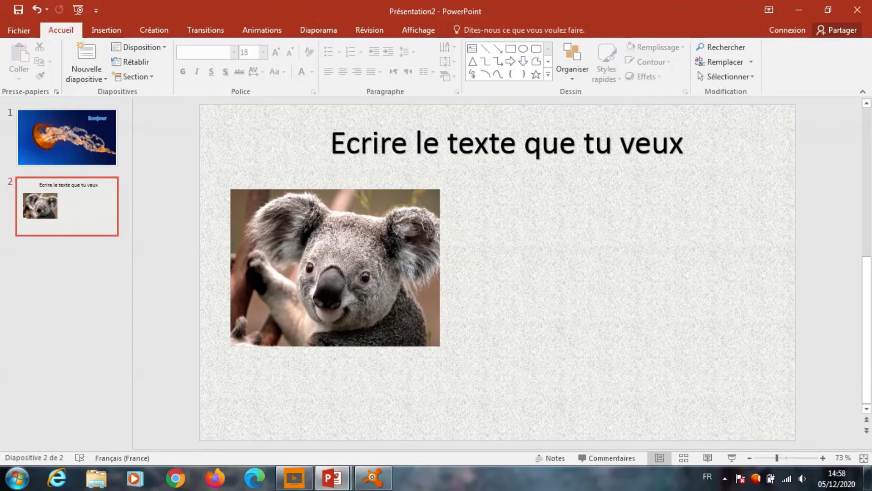
Step: Add a text box right of the koala photo starting with 'Le koala'
{"action": "left_click", "coordinate": [106, 30]}
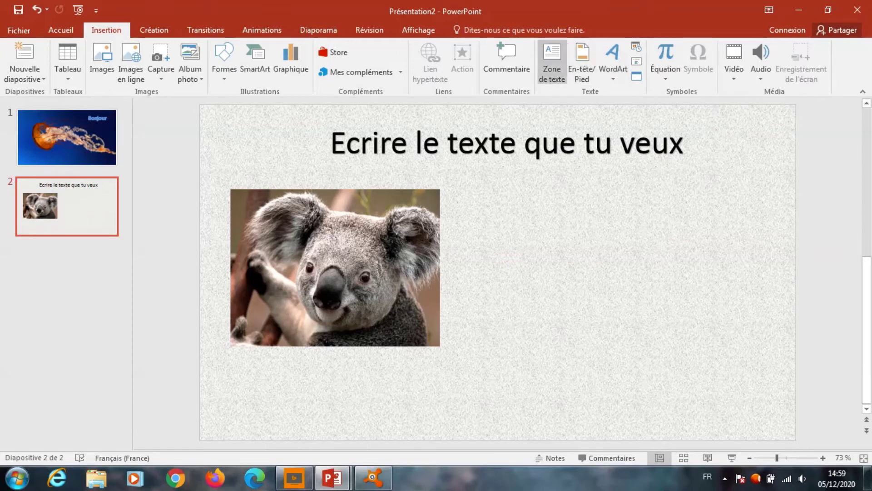
{"action": "left_click", "coordinate": [552, 62]}
{"action": "left_click", "coordinate": [472, 198]}
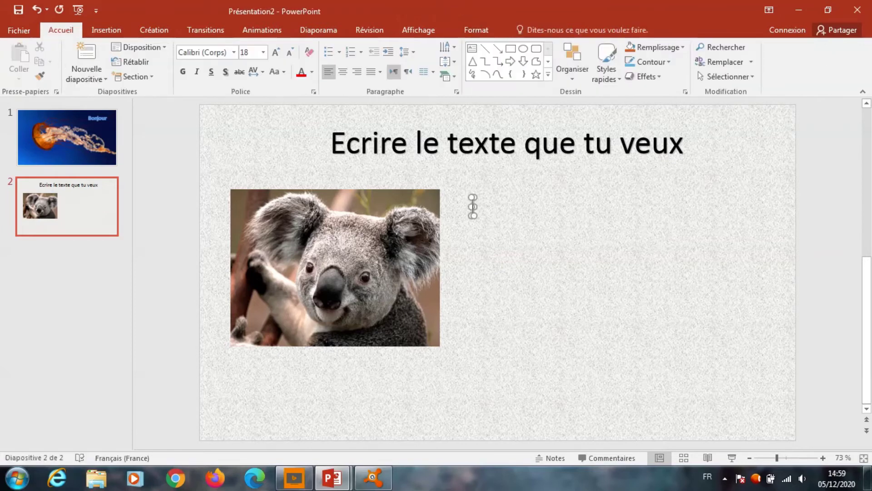
{"action": "type", "text": "Le "}
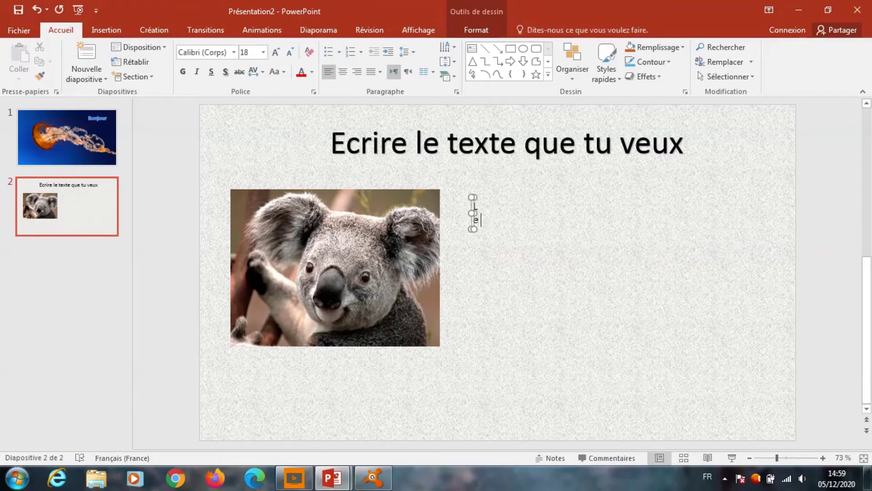
{"action": "type", "text": "koala"}
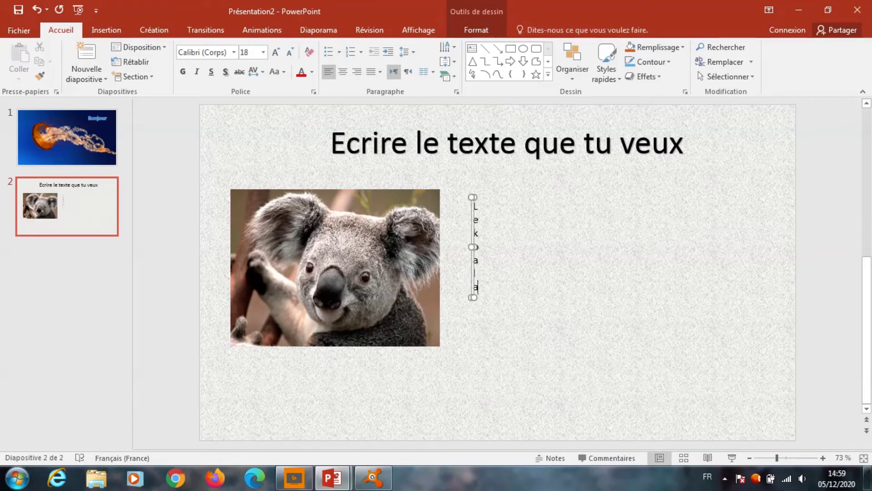
{"action": "left_click_drag", "start_coordinate": [473, 247], "coordinate": [588, 247]}
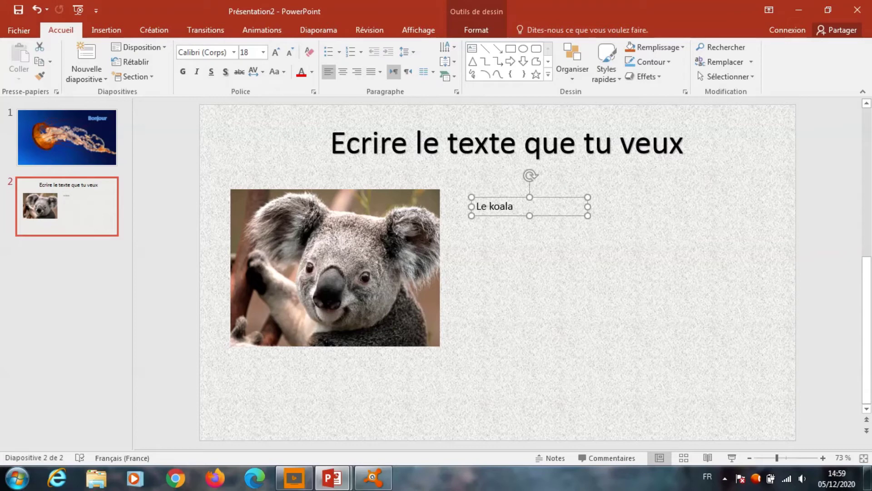
Step: Complete the text to 'Le koala est un animal qui vit en Australie.' on one line
{"action": "left_click", "coordinate": [514, 207]}
{"action": "type", "text": "est un an"}
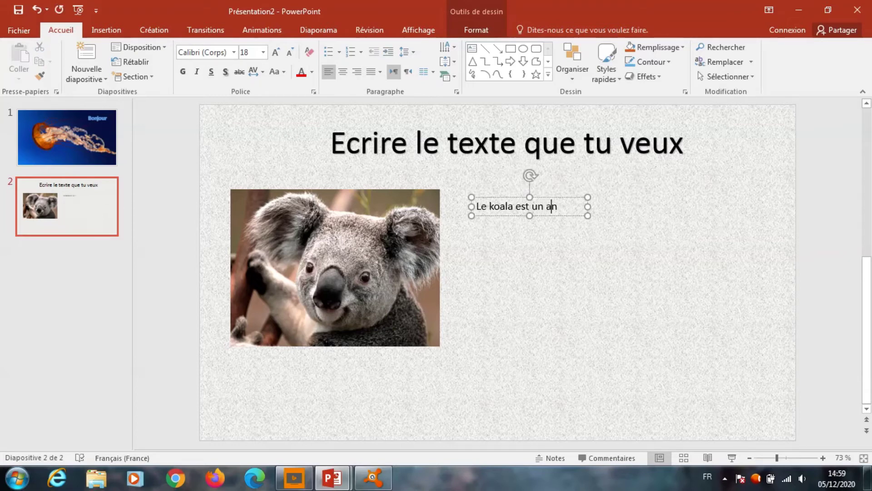
{"action": "type", "text": "imal "}
{"action": "type", "text": "qui v"}
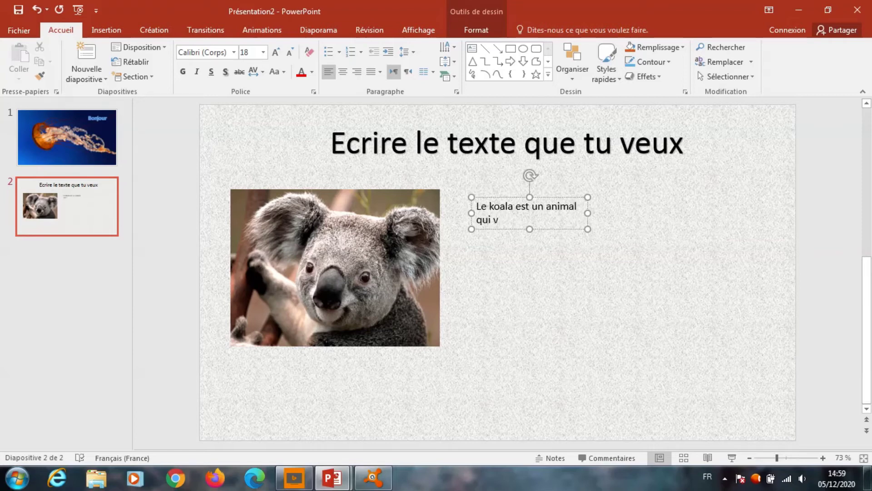
{"action": "type", "text": "it en a"}
{"action": "key", "text": "BackSpace"}
{"action": "type", "text": "Aus"}
{"action": "type", "text": "tralie"}
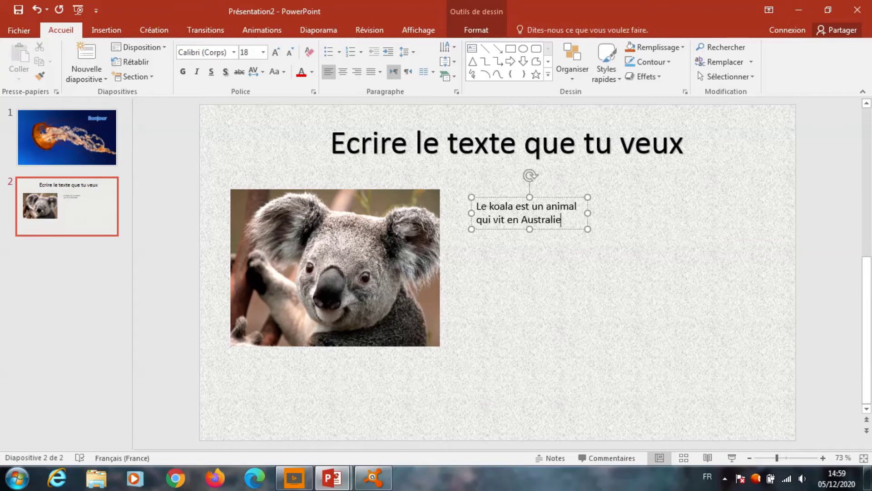
{"action": "left_click_drag", "start_coordinate": [588, 213], "coordinate": [700, 213]}
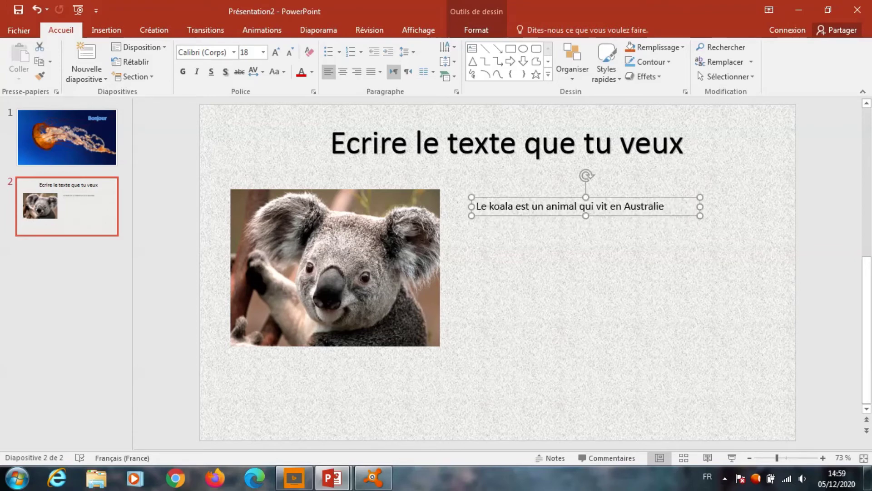
{"action": "left_click", "coordinate": [658, 207]}
{"action": "left_click", "coordinate": [631, 207]}
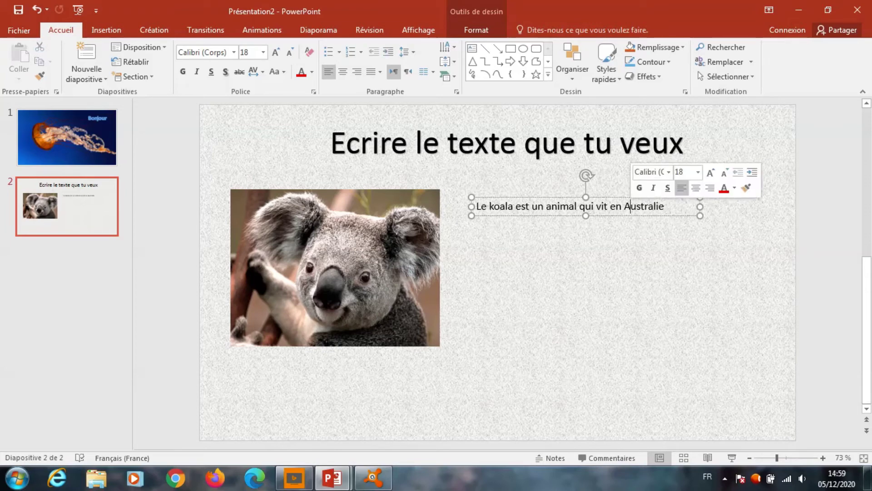
{"action": "key", "text": "Right"}
{"action": "key", "text": "Right"}
{"action": "key", "text": "Right"}
{"action": "key", "text": "Right"}
{"action": "key", "text": "Right"}
{"action": "key", "text": "Right"}
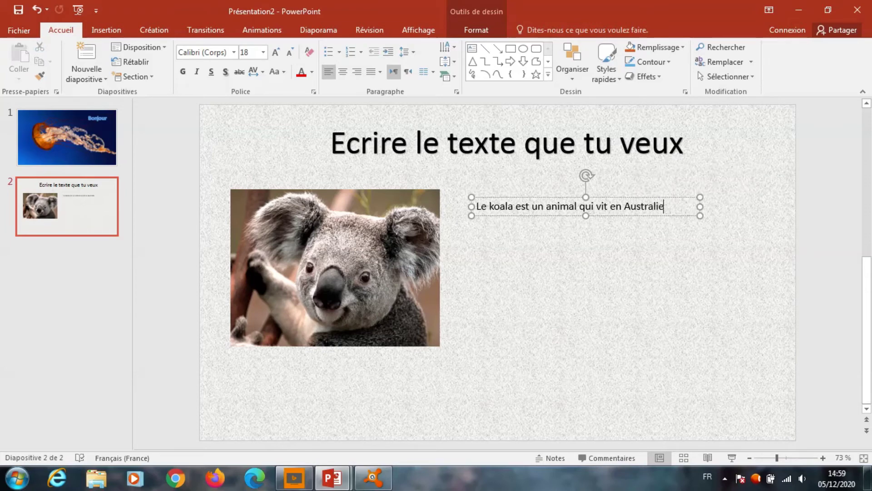
{"action": "type", "text": "."}
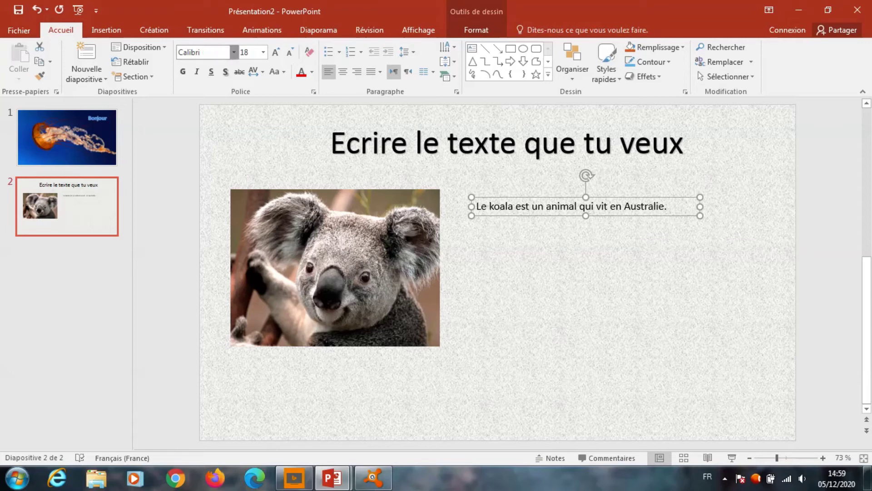
Step: Apply Comic Sans MS and Espacé character spacing to the size-18 koala sentence
{"action": "left_click", "coordinate": [234, 52]}
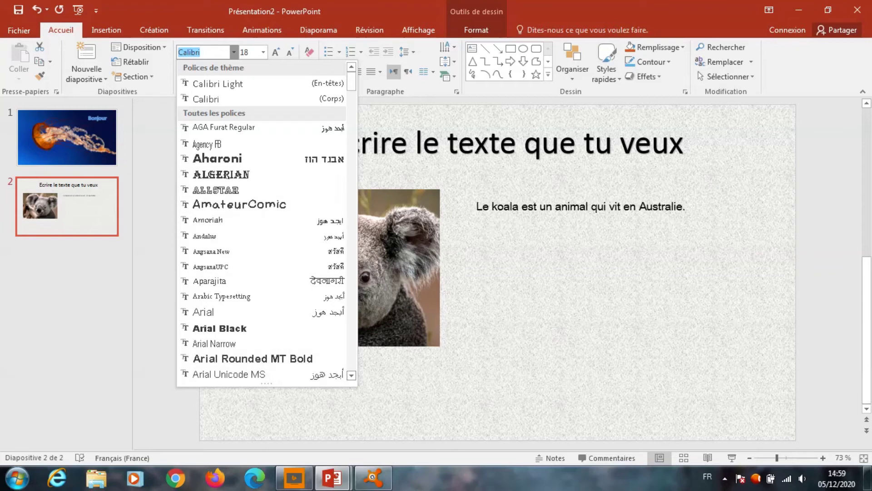
{"action": "scroll", "coordinate": [267, 220], "scroll_direction": "down", "scroll_amount": 1}
{"action": "scroll", "coordinate": [267, 220], "scroll_direction": "down", "scroll_amount": 1}
{"action": "scroll", "coordinate": [267, 220], "scroll_direction": "down", "scroll_amount": 1}
{"action": "scroll", "coordinate": [267, 220], "scroll_direction": "down", "scroll_amount": 3}
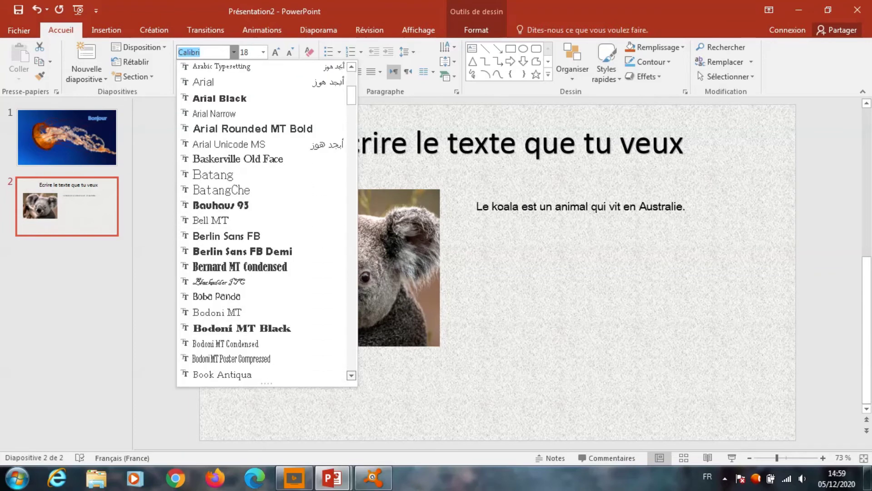
{"action": "scroll", "coordinate": [267, 220], "scroll_direction": "down", "scroll_amount": 2}
{"action": "scroll", "coordinate": [267, 221], "scroll_direction": "down", "scroll_amount": 3}
{"action": "scroll", "coordinate": [267, 220], "scroll_direction": "down", "scroll_amount": 1}
{"action": "scroll", "coordinate": [267, 220], "scroll_direction": "down", "scroll_amount": 1}
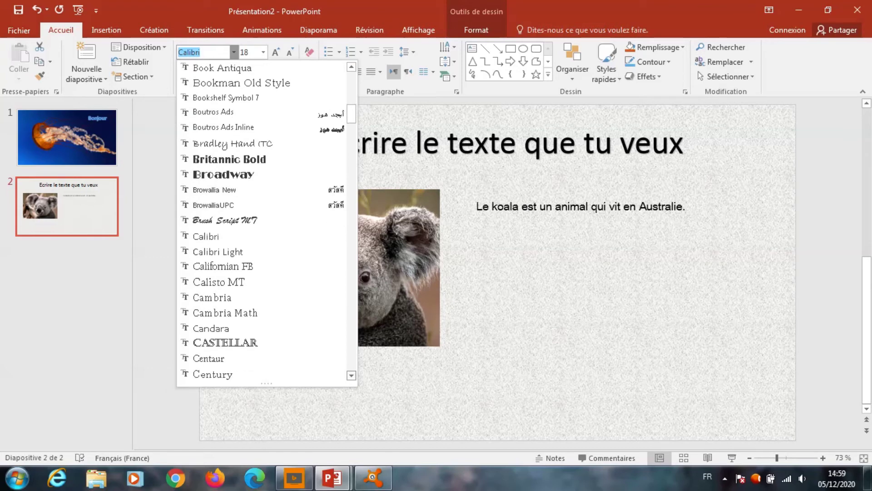
{"action": "scroll", "coordinate": [268, 221], "scroll_direction": "down", "scroll_amount": 1}
{"action": "scroll", "coordinate": [267, 220], "scroll_direction": "down", "scroll_amount": 1}
{"action": "scroll", "coordinate": [267, 220], "scroll_direction": "down", "scroll_amount": 1}
{"action": "scroll", "coordinate": [268, 220], "scroll_direction": "down", "scroll_amount": 1}
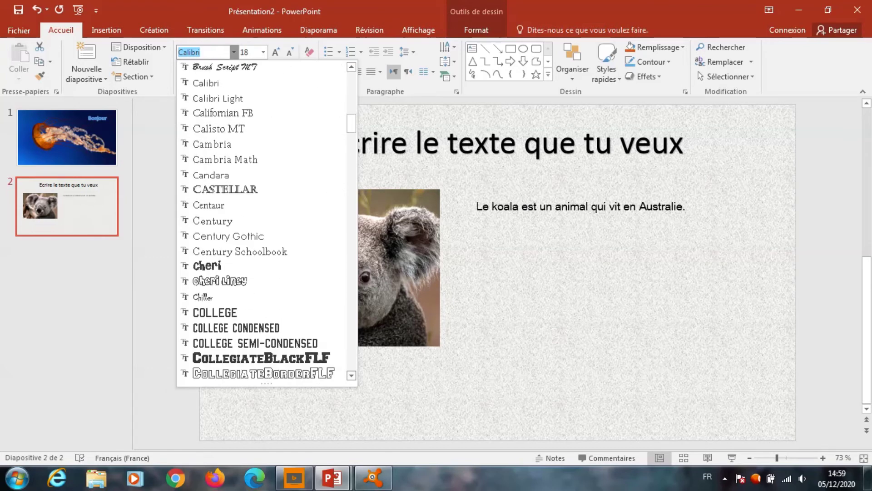
{"action": "scroll", "coordinate": [267, 220], "scroll_direction": "down", "scroll_amount": 1}
{"action": "scroll", "coordinate": [267, 221], "scroll_direction": "down", "scroll_amount": 1}
{"action": "scroll", "coordinate": [267, 221], "scroll_direction": "down", "scroll_amount": 2}
{"action": "scroll", "coordinate": [267, 220], "scroll_direction": "down", "scroll_amount": 1}
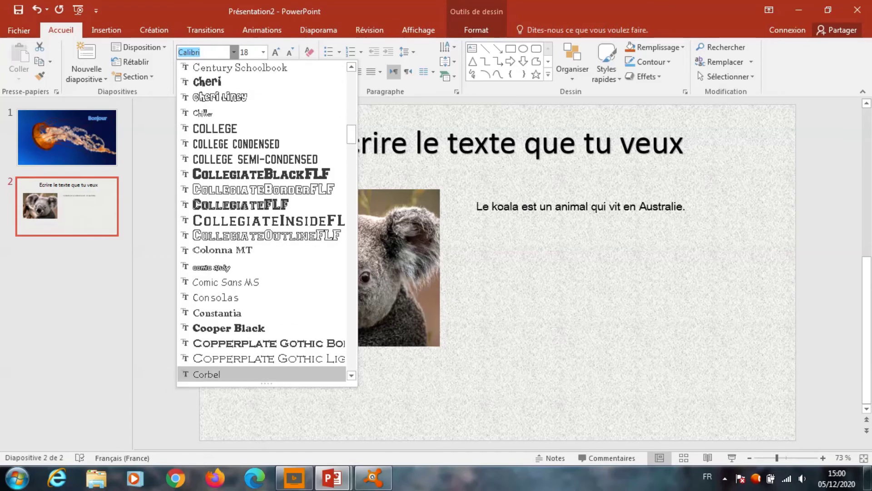
{"action": "key", "text": "Up"}
{"action": "key", "text": "Up"}
{"action": "key", "text": "Up"}
{"action": "key", "text": "Return"}
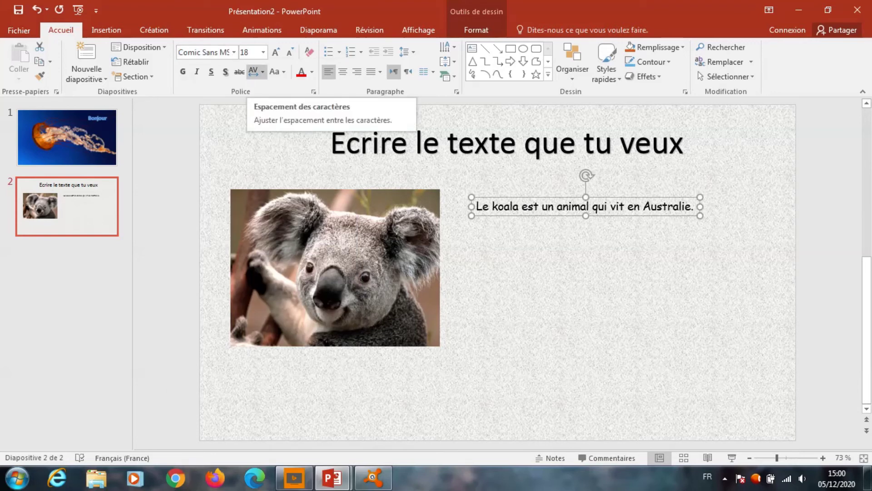
{"action": "left_click", "coordinate": [256, 72]}
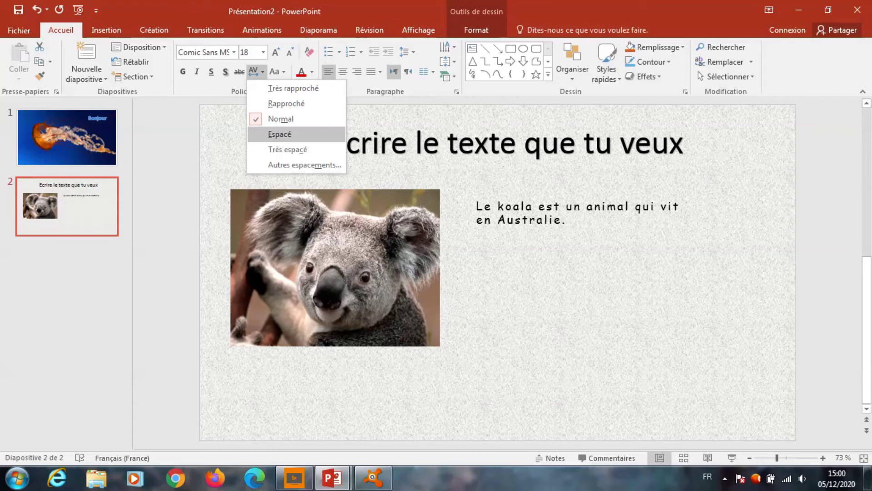
{"action": "left_click", "coordinate": [279, 134]}
Step: Widen the koala text box and raise the sentence's font size from 18 to 28
{"action": "key", "text": "ctrl+y"}
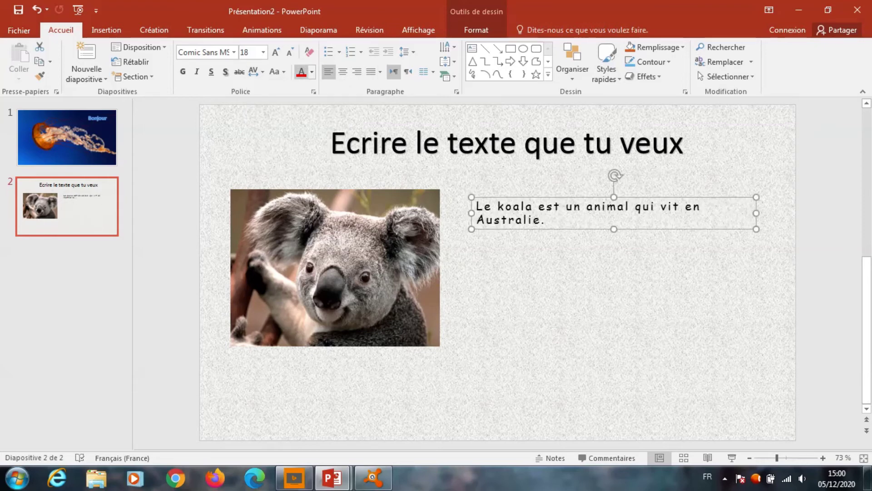
{"action": "left_click", "coordinate": [275, 52]}
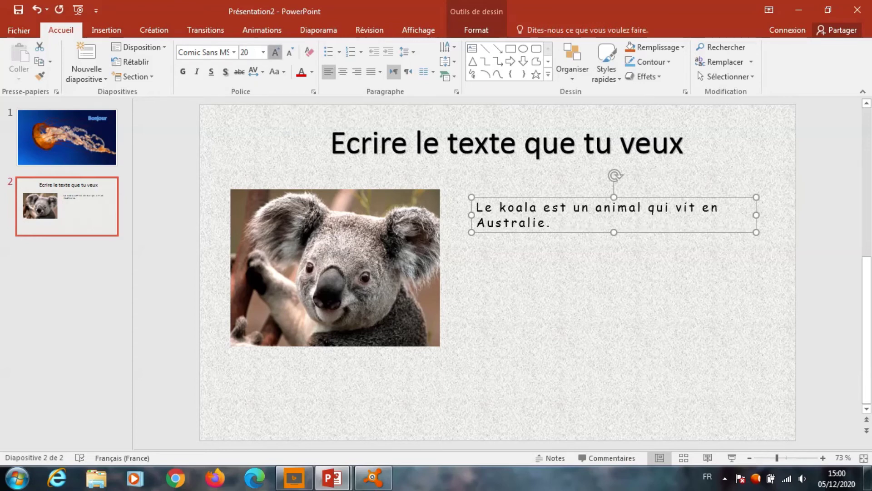
{"action": "left_click", "coordinate": [275, 51]}
{"action": "left_click", "coordinate": [275, 51]}
{"action": "left_click", "coordinate": [289, 51]}
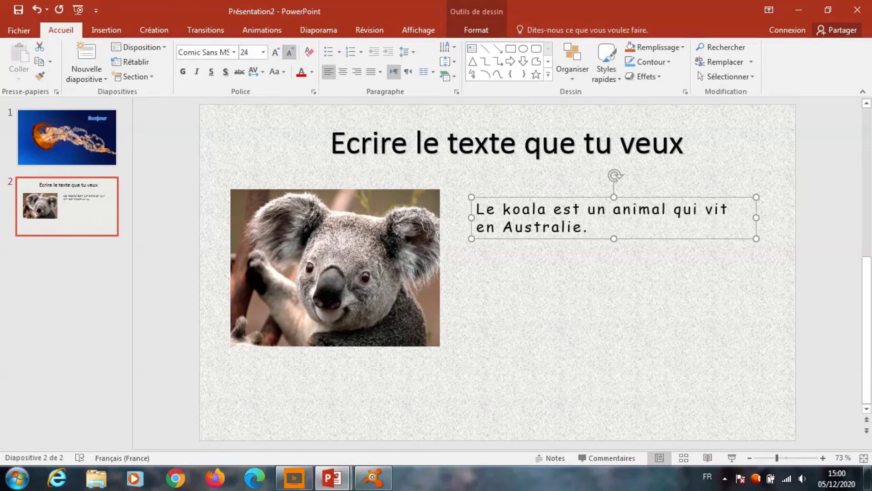
{"action": "left_click", "coordinate": [289, 51]}
{"action": "left_click", "coordinate": [276, 52]}
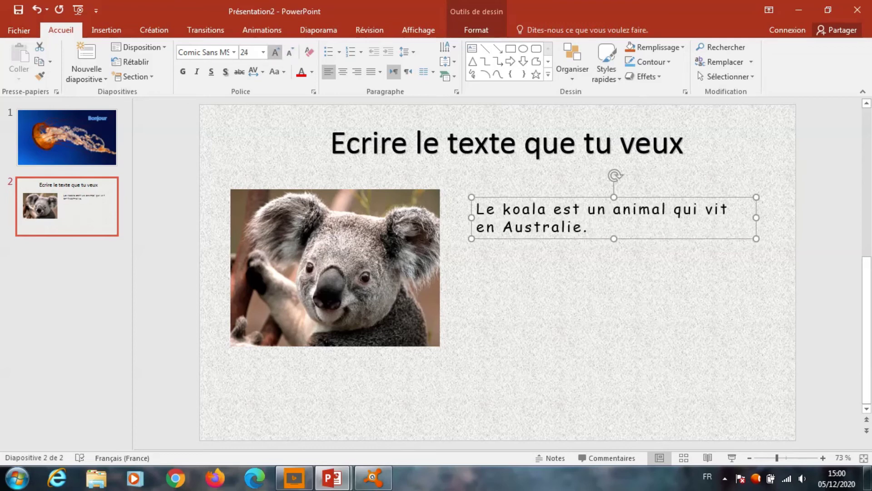
{"action": "left_click", "coordinate": [275, 52]}
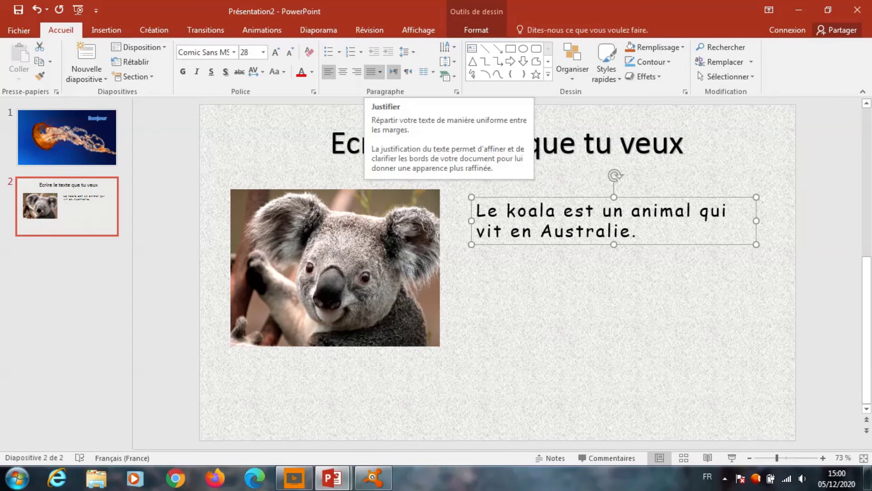
Step: Justify the koala sentence and apply 1,5 line spacing
{"action": "left_click", "coordinate": [380, 72]}
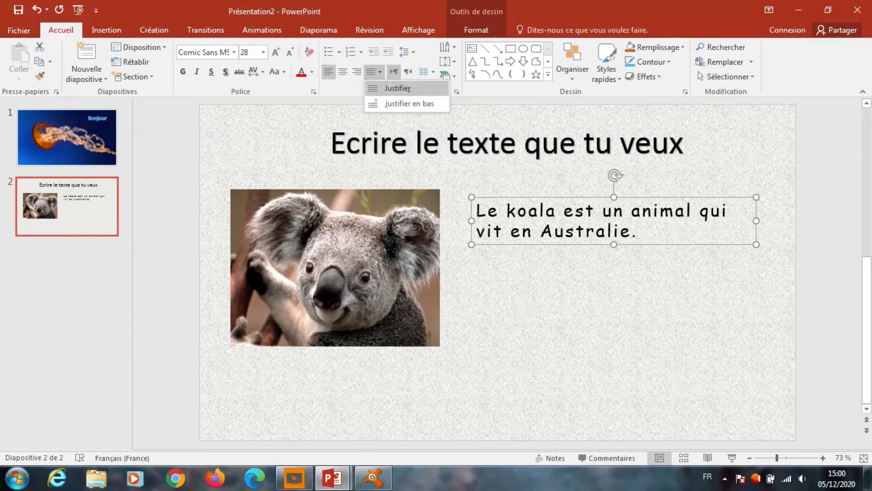
{"action": "left_click", "coordinate": [398, 88]}
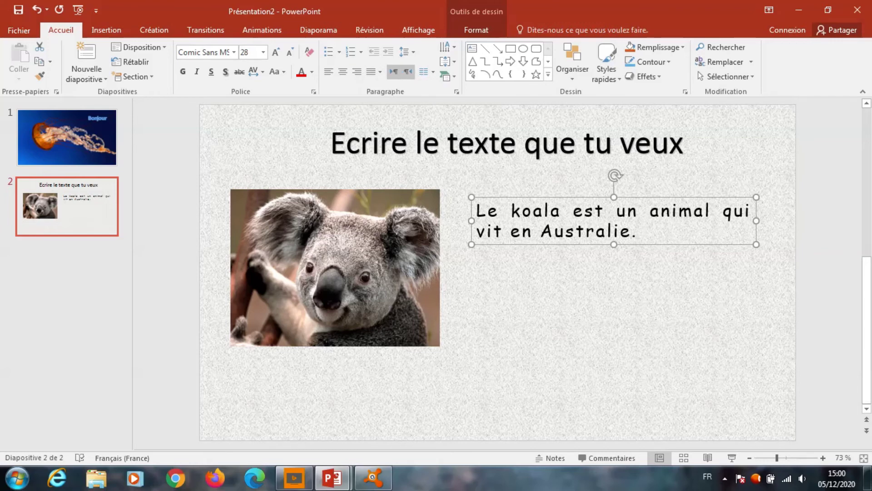
{"action": "left_click", "coordinate": [407, 51]}
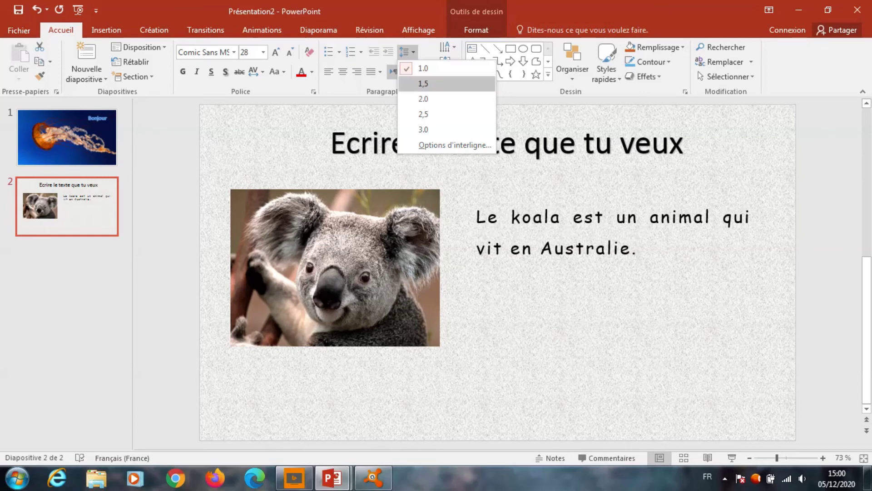
{"action": "left_click", "coordinate": [422, 83]}
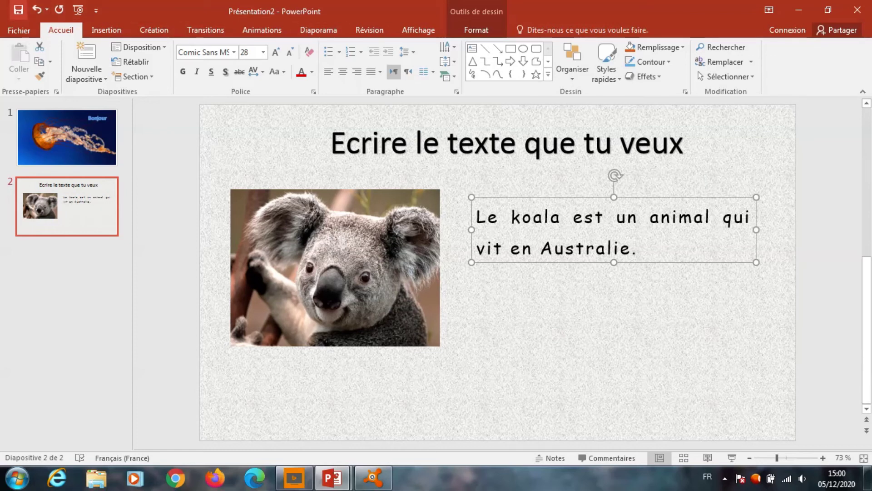
{"action": "left_click", "coordinate": [18, 10]}
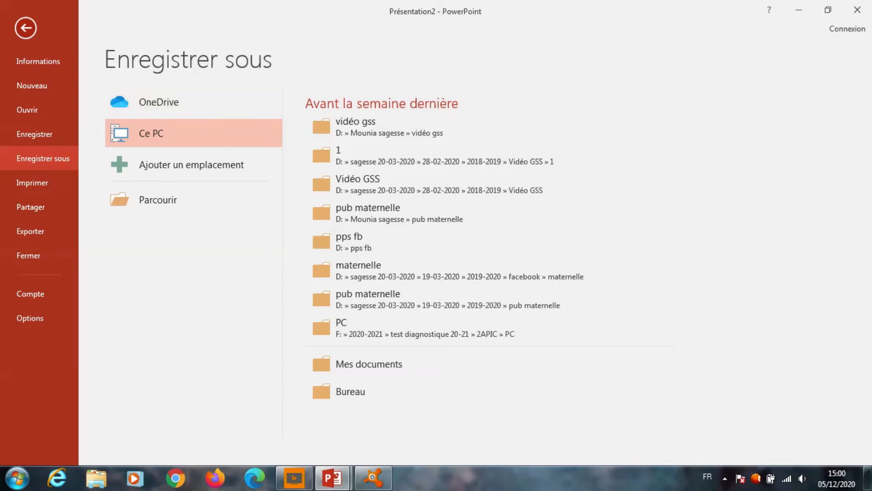
Step: In Enregistrer sous, go to Ce PC, name the file 'leçon 1', and select the DATA (D:) drive
{"action": "double_click", "coordinate": [151, 133]}
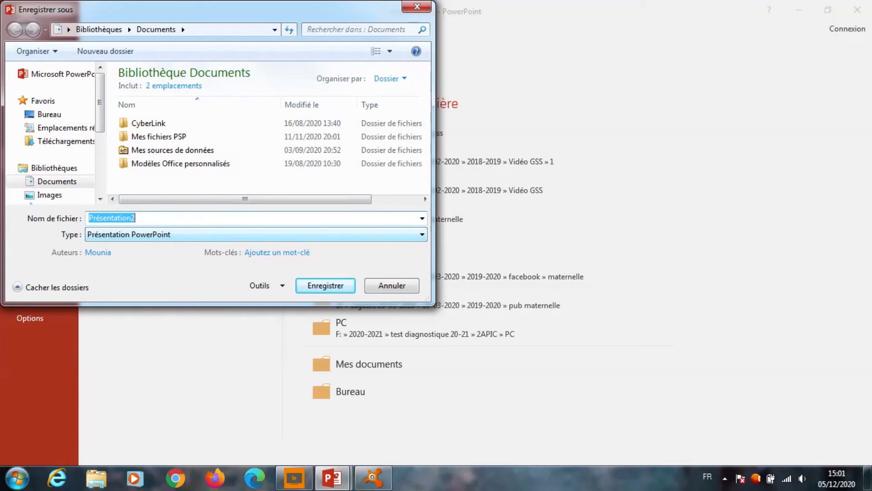
{"action": "left_click", "coordinate": [136, 218]}
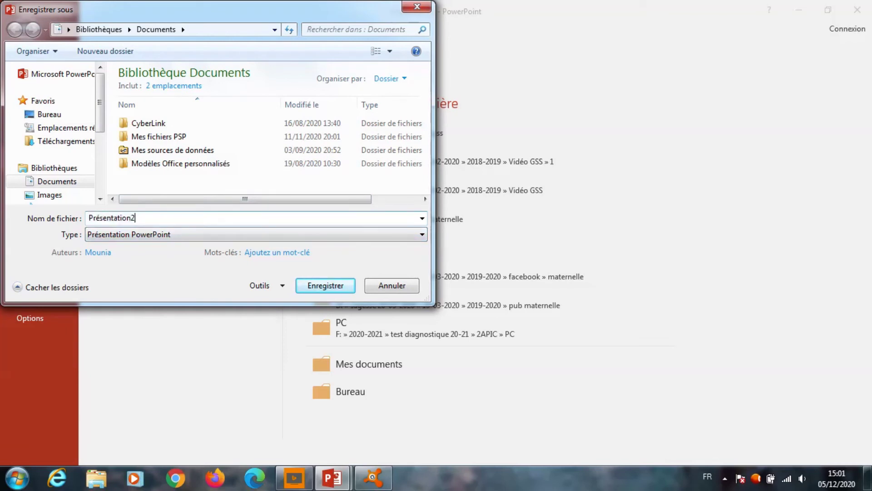
{"action": "key", "text": "BackSpace"}
{"action": "key", "text": "BackSpace"}
{"action": "key", "text": "BackSpace"}
{"action": "key", "text": "BackSpace"}
{"action": "key", "text": "BackSpace"}
{"action": "key", "text": "BackSpace"}
{"action": "key", "text": "BackSpace"}
{"action": "key", "text": "BackSpace"}
{"action": "key", "text": "BackSpace"}
{"action": "key", "text": "BackSpace"}
{"action": "key", "text": "BackSpace"}
{"action": "type", "text": "oo"}
{"action": "type", "text": "n"}
{"action": "key", "text": "BackSpace"}
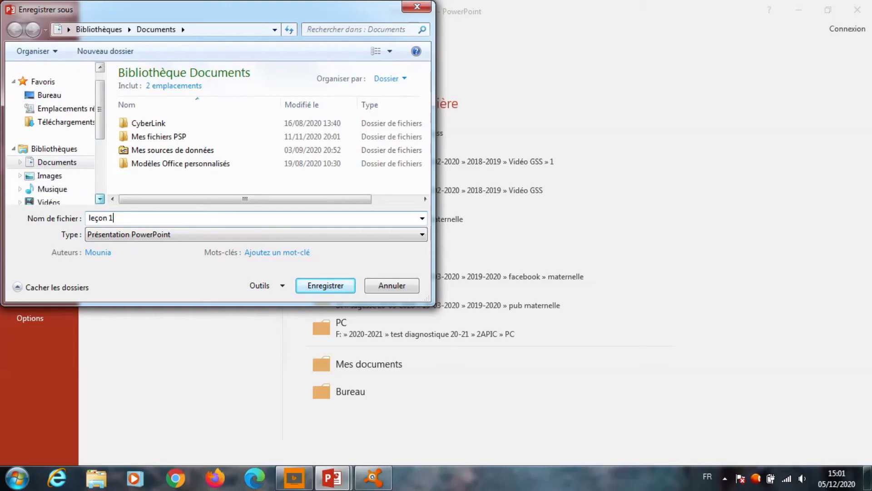
{"action": "scroll", "coordinate": [100, 198], "scroll_direction": "down", "scroll_amount": 3}
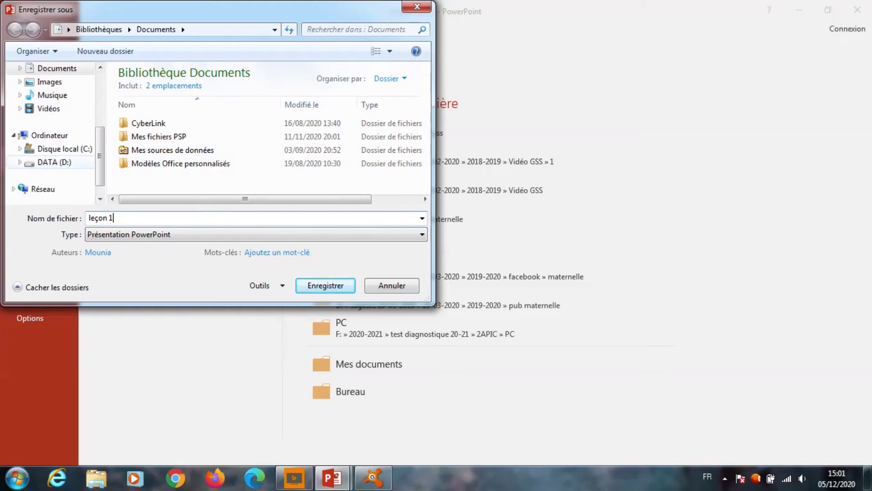
{"action": "left_click", "coordinate": [52, 162]}
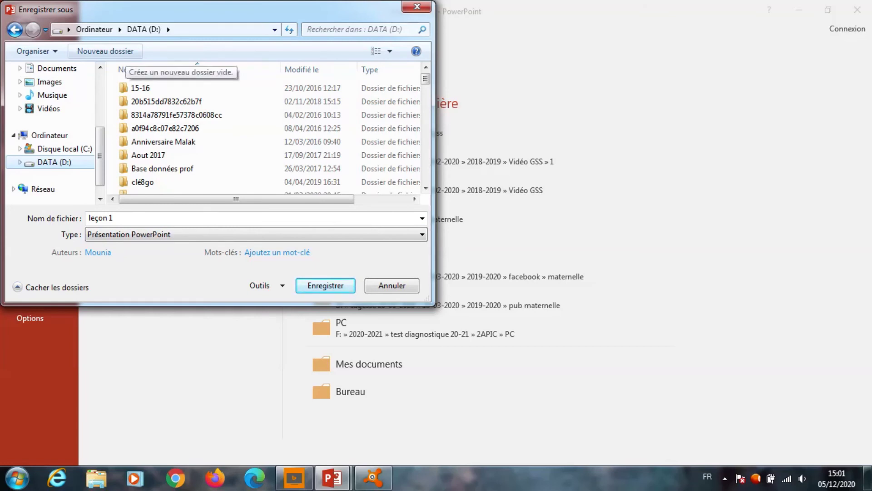
{"action": "scroll", "coordinate": [50, 132], "scroll_direction": "up", "scroll_amount": 3}
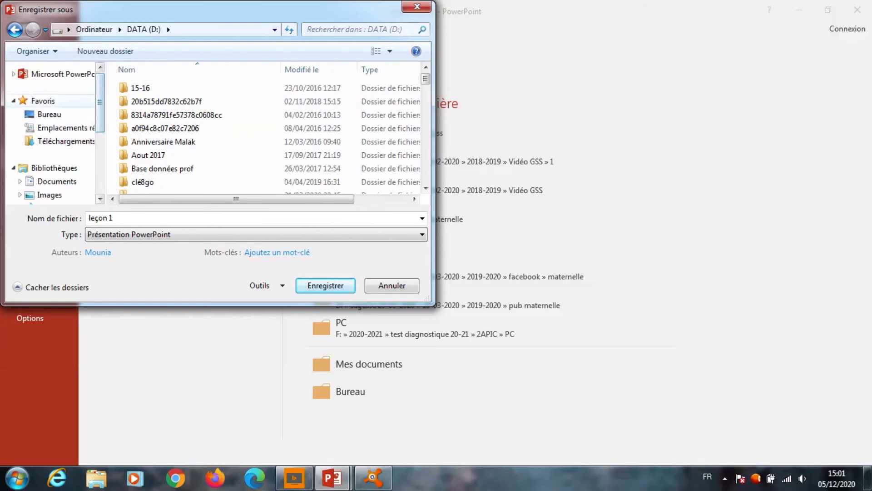
Step: Create a 'powerpoint' folder on the Bureau and save 'leçon 1' inside it
{"action": "left_click", "coordinate": [49, 114]}
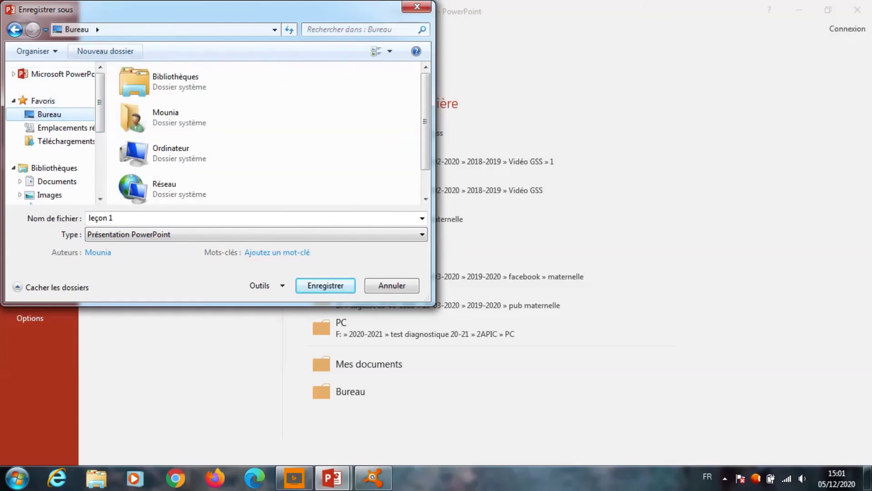
{"action": "left_click", "coordinate": [106, 51]}
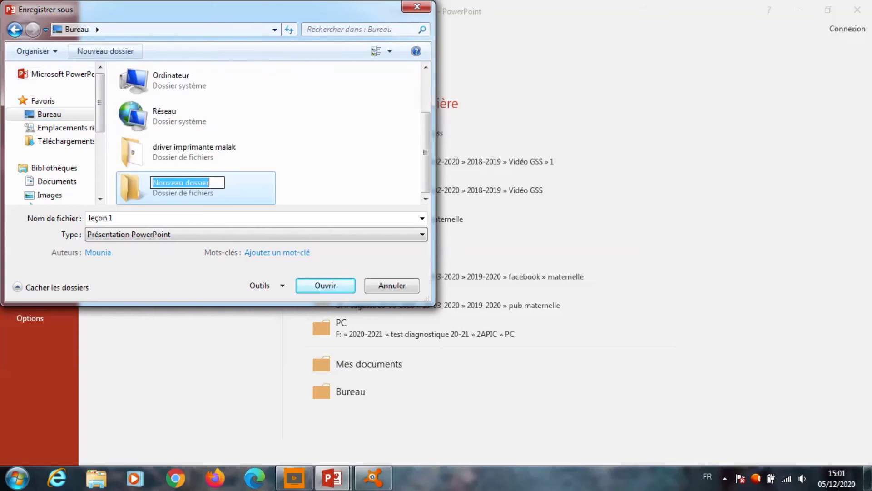
{"action": "type", "text": "pow"}
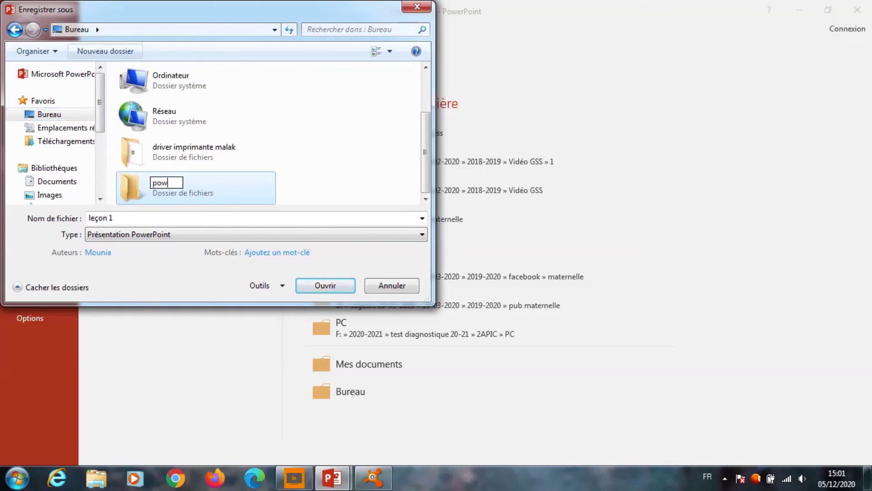
{"action": "type", "text": "erpoint"}
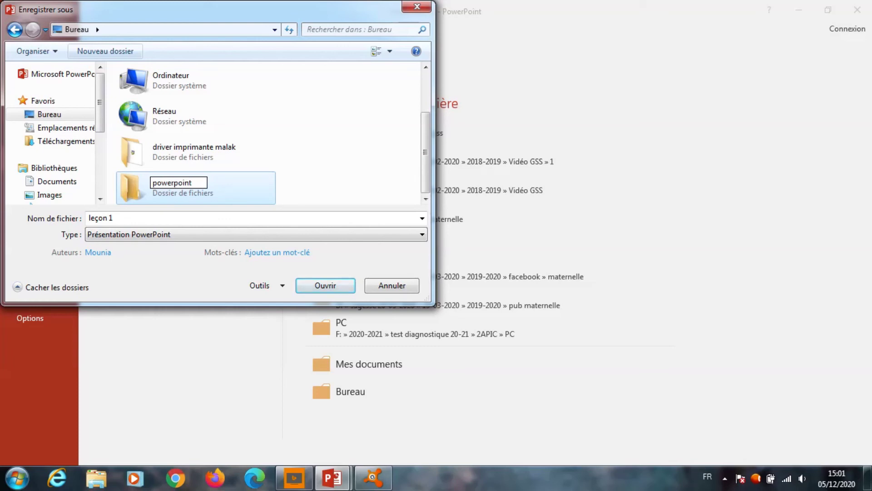
{"action": "key", "text": "Return"}
{"action": "key", "text": "Return"}
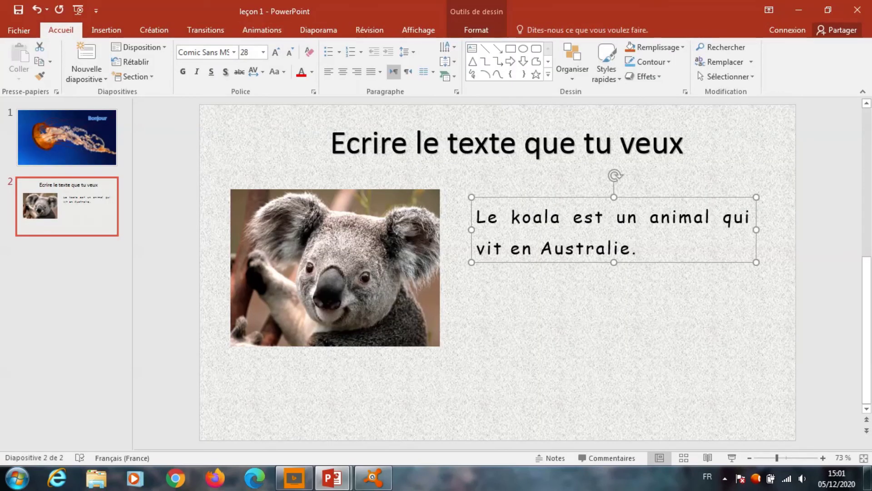
Step: Insert a Vide-layout slide after slide 2, then return to the jellyfish slide
{"action": "left_click", "coordinate": [66, 255]}
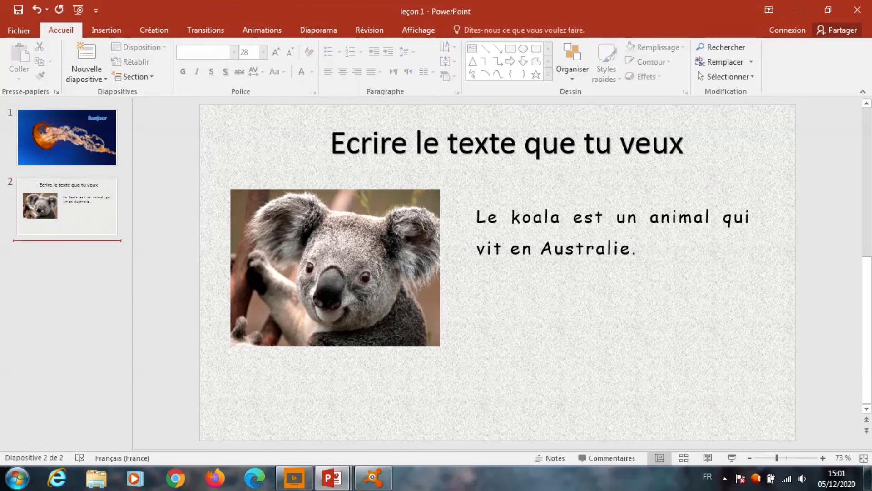
{"action": "left_click", "coordinate": [106, 30]}
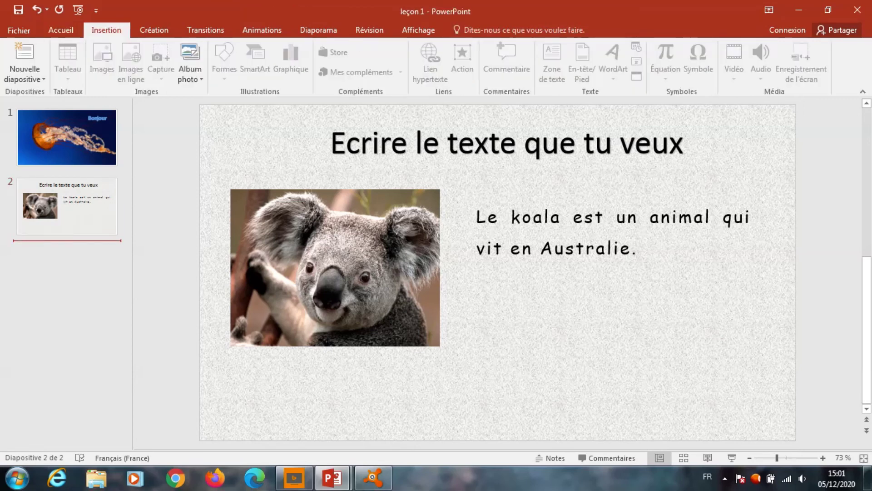
{"action": "left_click", "coordinate": [61, 30]}
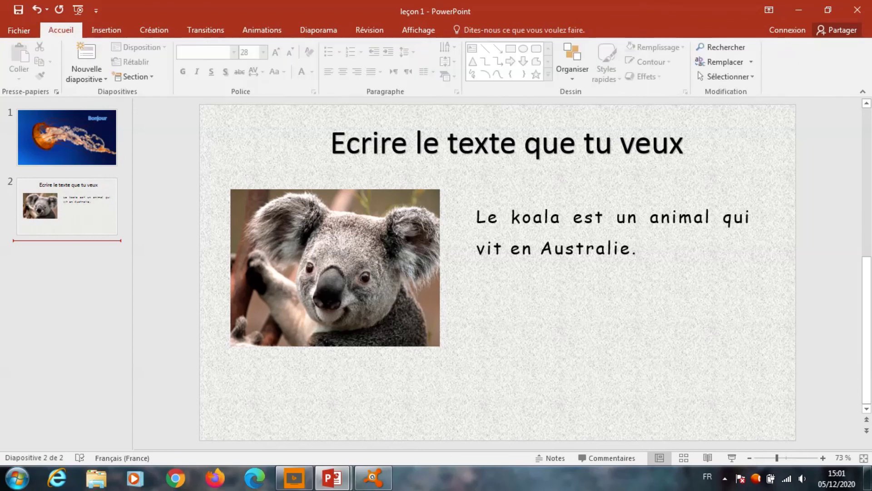
{"action": "left_click", "coordinate": [86, 79]}
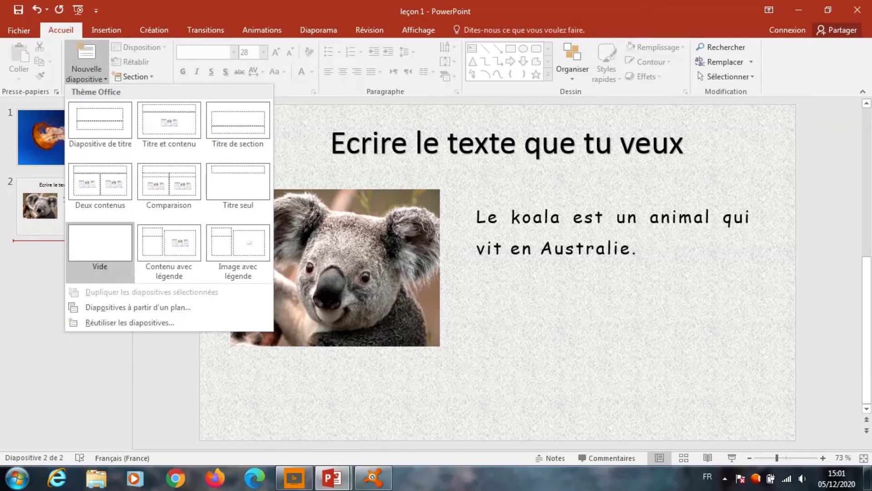
{"action": "left_click", "coordinate": [100, 249]}
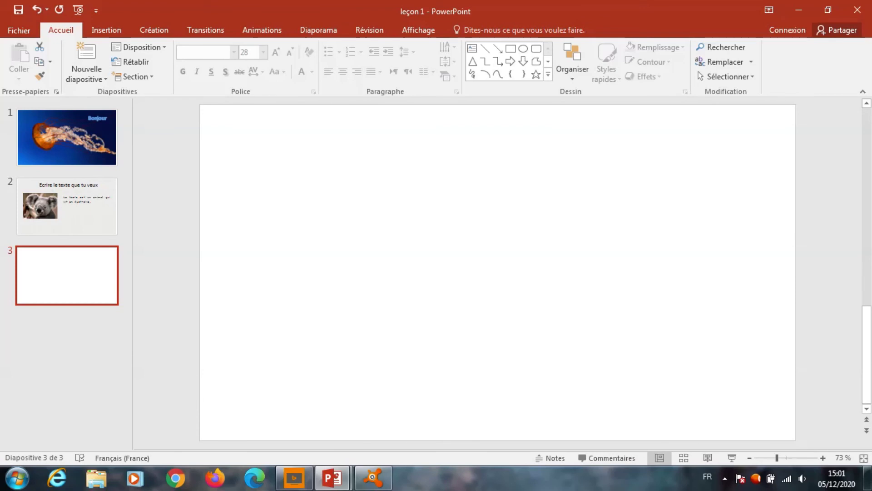
{"action": "left_click", "coordinate": [67, 137]}
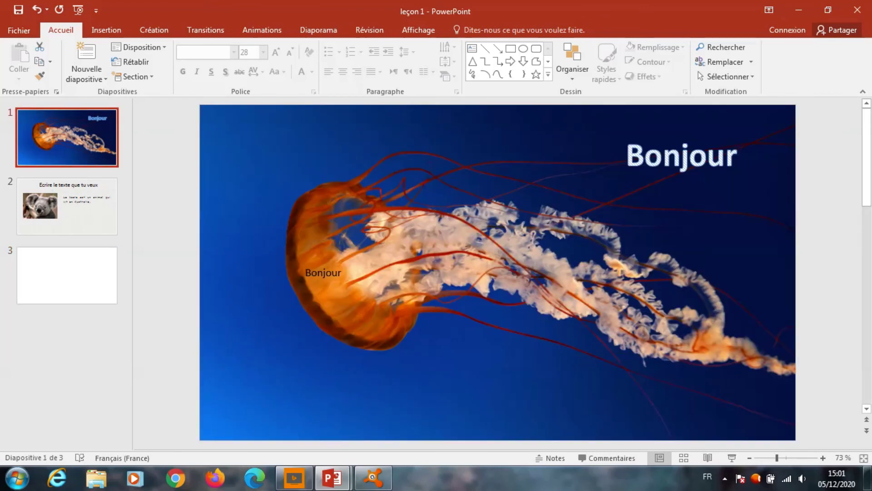
Step: Move the small Bonjour to the slide's lower left, and make it bold in a light colour
{"action": "left_click", "coordinate": [323, 273]}
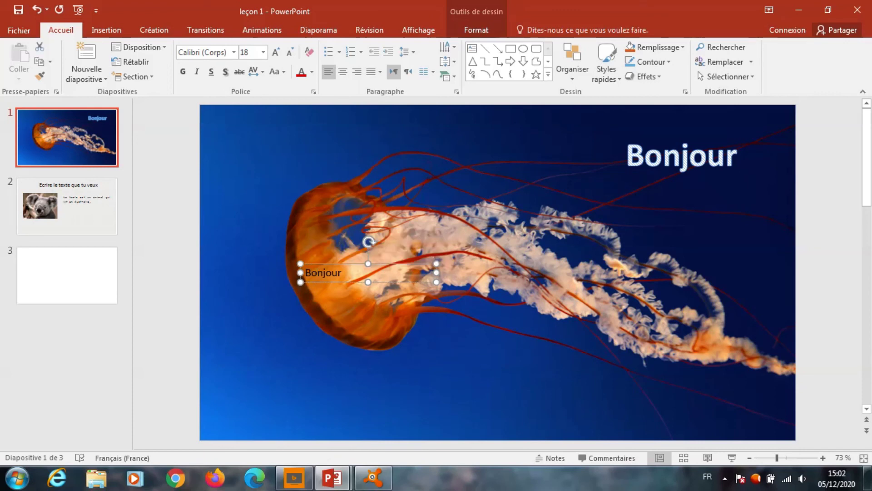
{"action": "left_click_drag", "start_coordinate": [336, 282], "coordinate": [275, 363]}
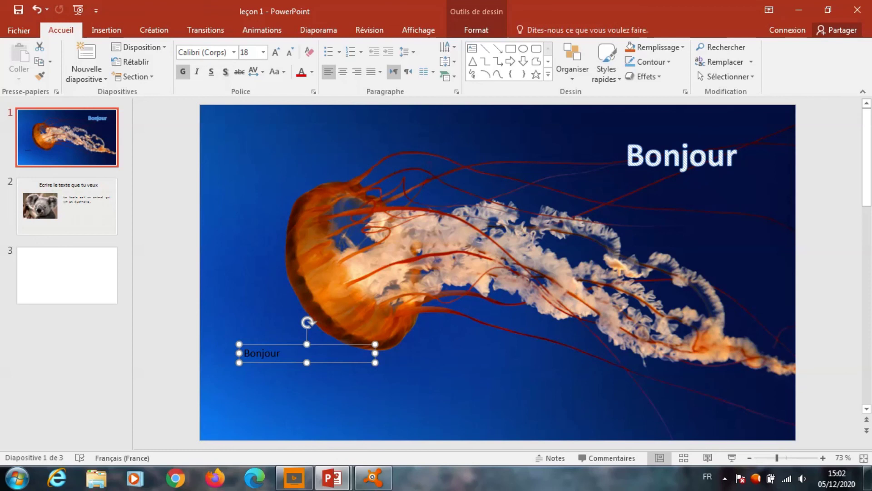
{"action": "left_click", "coordinate": [182, 72]}
{"action": "left_click", "coordinate": [312, 72]}
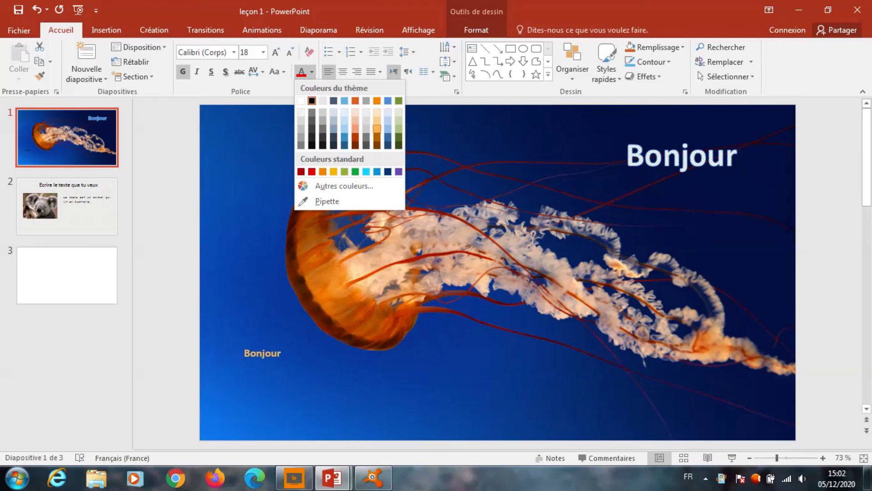
{"action": "left_click", "coordinate": [377, 112]}
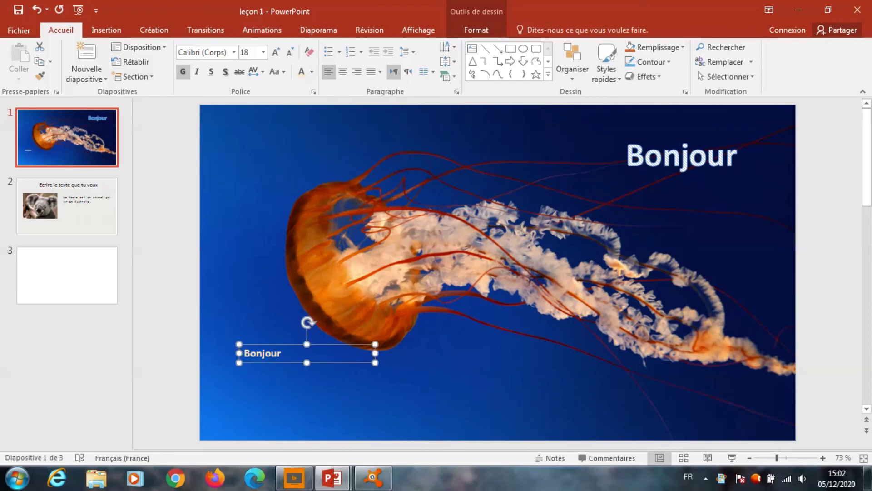
Step: Give Bonjour Espacé character spacing and enlarge it to size 48
{"action": "left_click", "coordinate": [254, 72]}
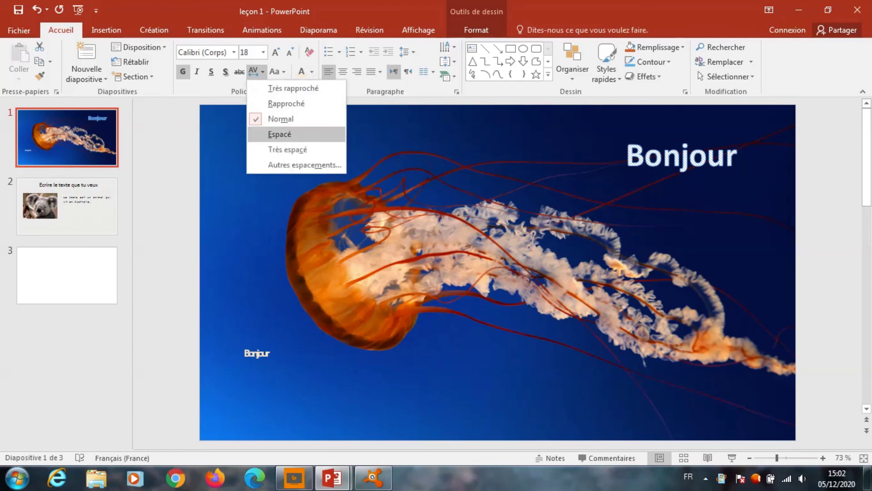
{"action": "left_click", "coordinate": [279, 134]}
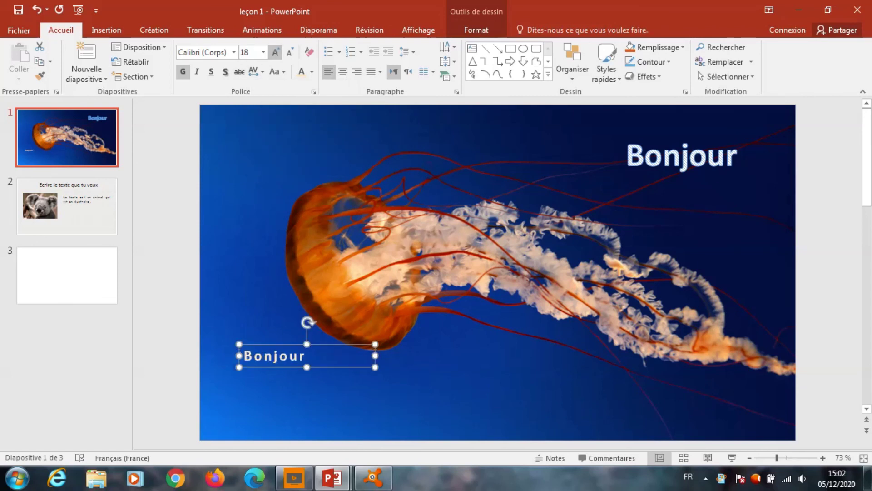
{"action": "left_click", "coordinate": [275, 52]}
{"action": "left_click", "coordinate": [276, 52]}
{"action": "left_click", "coordinate": [275, 52]}
{"action": "left_click", "coordinate": [275, 52]}
{"action": "left_click", "coordinate": [276, 52]}
{"action": "left_click", "coordinate": [276, 52]}
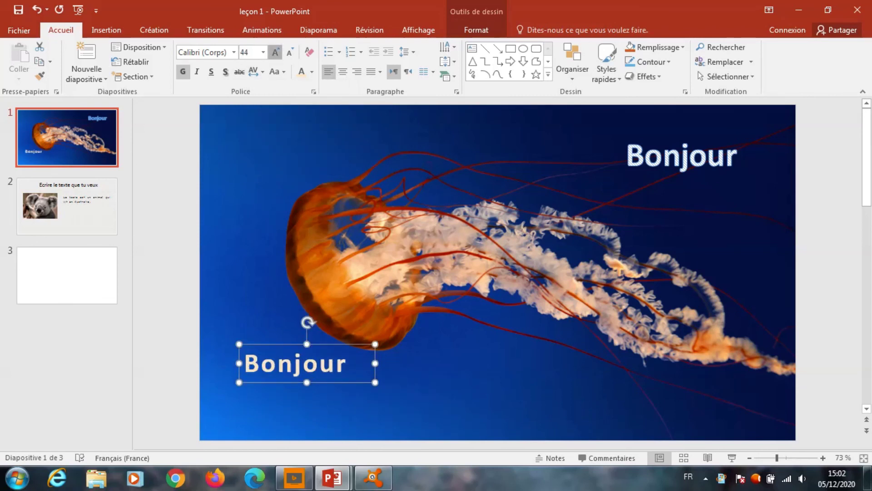
{"action": "left_click", "coordinate": [275, 52]}
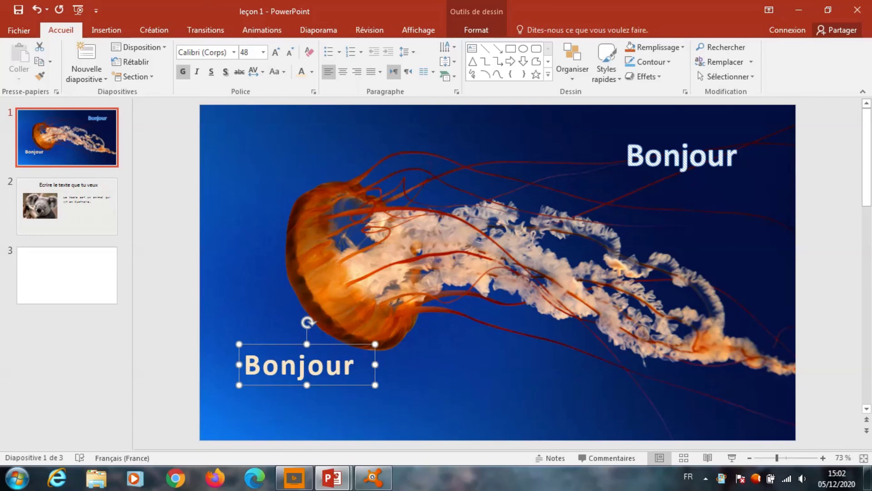
{"action": "key", "text": "Escape"}
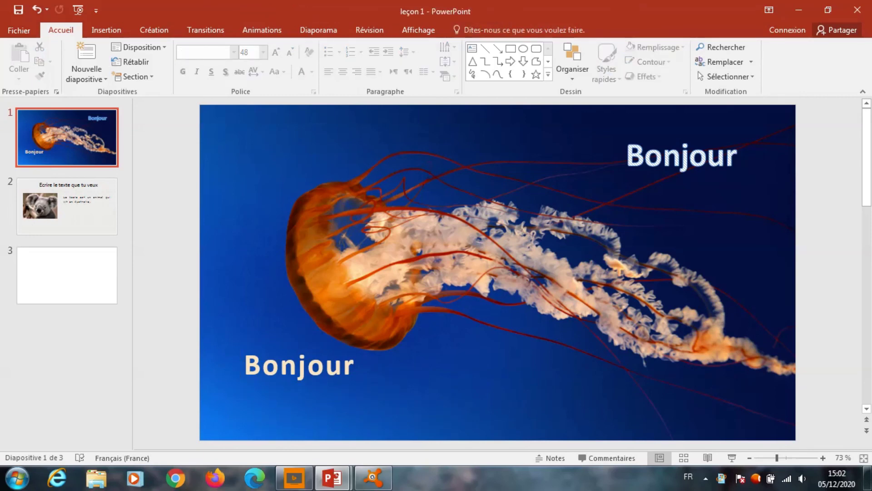